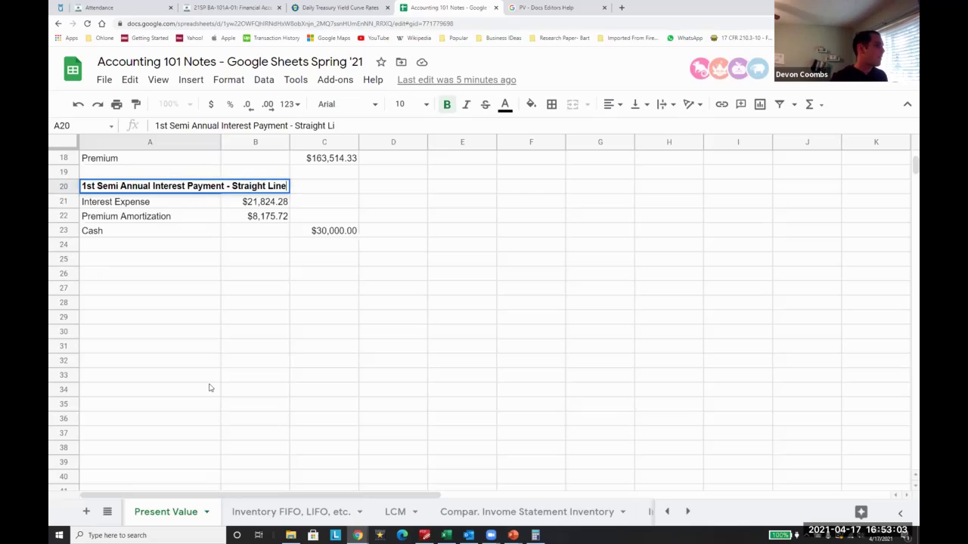
Step: Add the bold heading "Effective Interest Method" in cell A25
{"action": "key", "text": "Up"}
{"action": "key", "text": "Up"}
{"action": "type", "text": "Eff"}
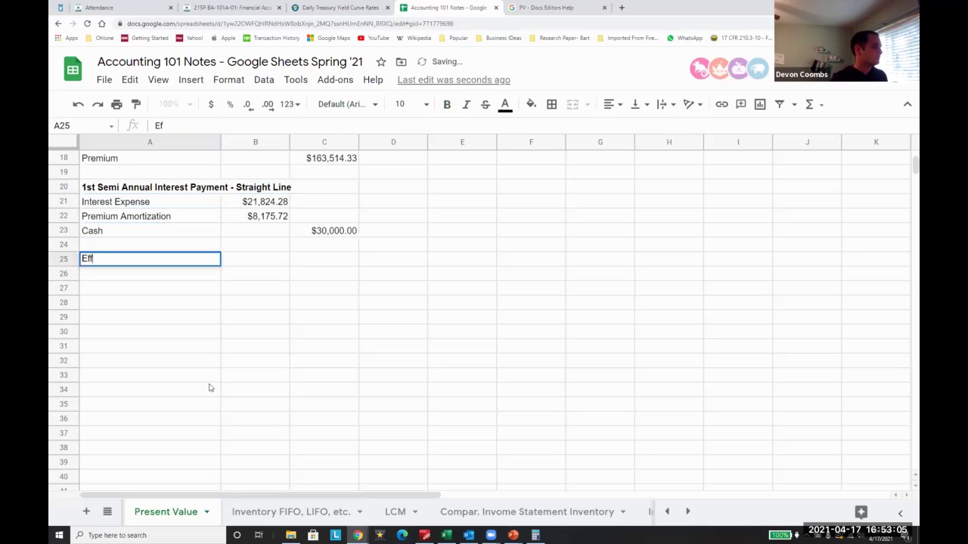
{"action": "type", "text": "ective Interest Method"}
{"action": "key", "text": "Return"}
{"action": "key", "text": "Up"}
{"action": "key", "text": "ctrl+b"}
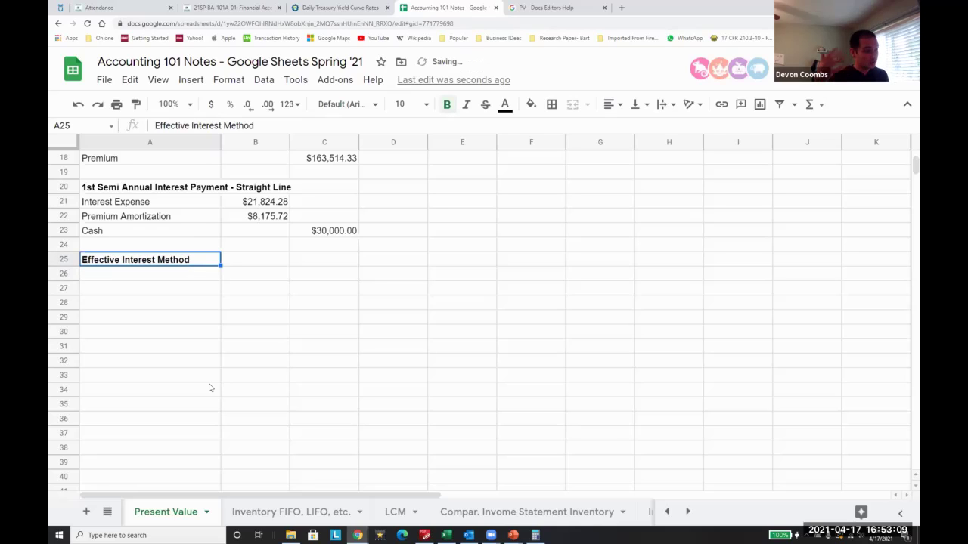
{"action": "key", "text": "Down"}
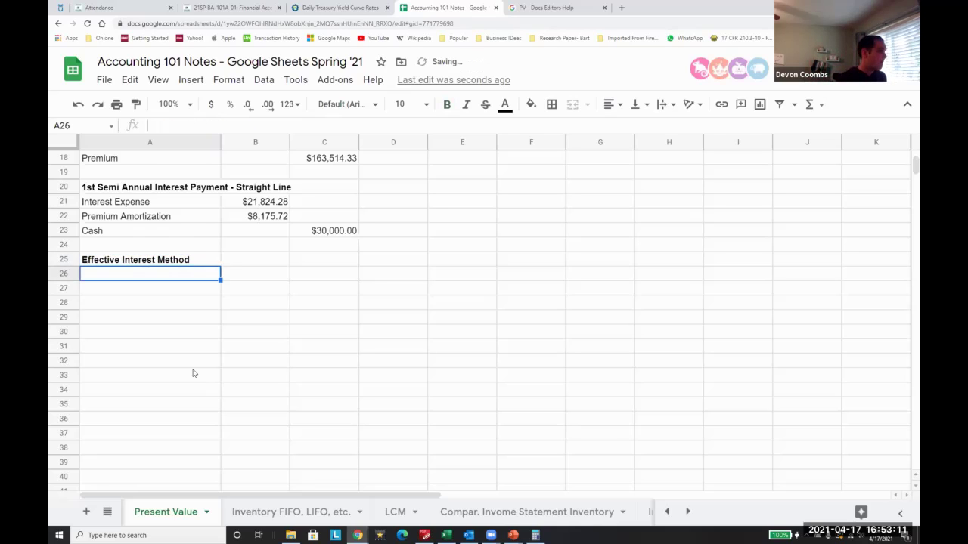
{"action": "scroll", "coordinate": [196, 368], "scroll_direction": "up", "scroll_amount": 1}
{"action": "key", "text": "Up"}
{"action": "key", "text": "Up"}
{"action": "key", "text": "Up"}
{"action": "key", "text": "Up"}
{"action": "key", "text": "Up"}
{"action": "key", "text": "Up"}
{"action": "key", "text": "shift+Down"}
{"action": "key", "text": "Down"}
{"action": "key", "text": "shift+Down"}
{"action": "key", "text": "Down"}
{"action": "key", "text": "Down"}
{"action": "key", "text": "Down"}
{"action": "key", "text": "Down"}
{"action": "key", "text": "Down"}
{"action": "key", "text": "Down"}
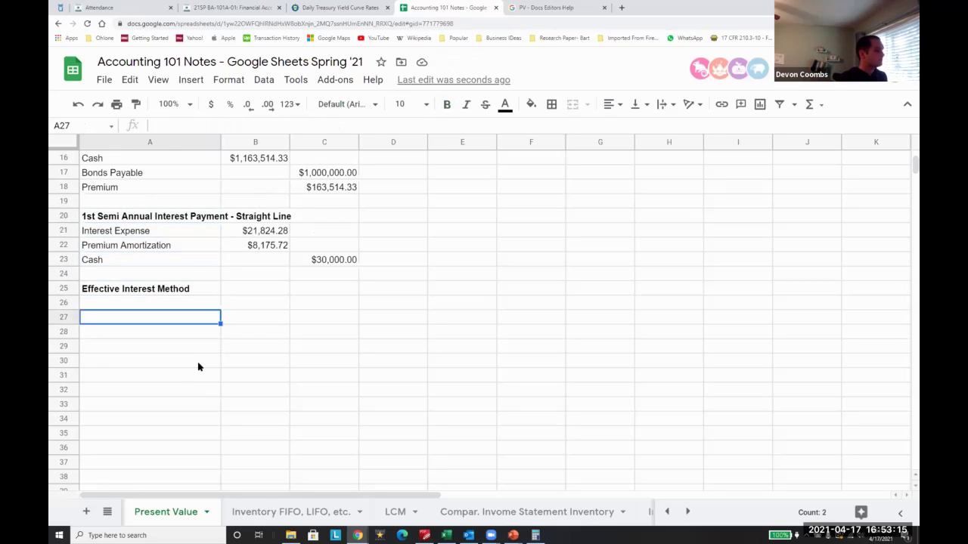
Step: Reference the Premium column's future value (=B3) in A26 and move that formula down to A27
{"action": "key", "text": "Up"}
{"action": "scroll", "coordinate": [216, 369], "scroll_direction": "up", "scroll_amount": 5}
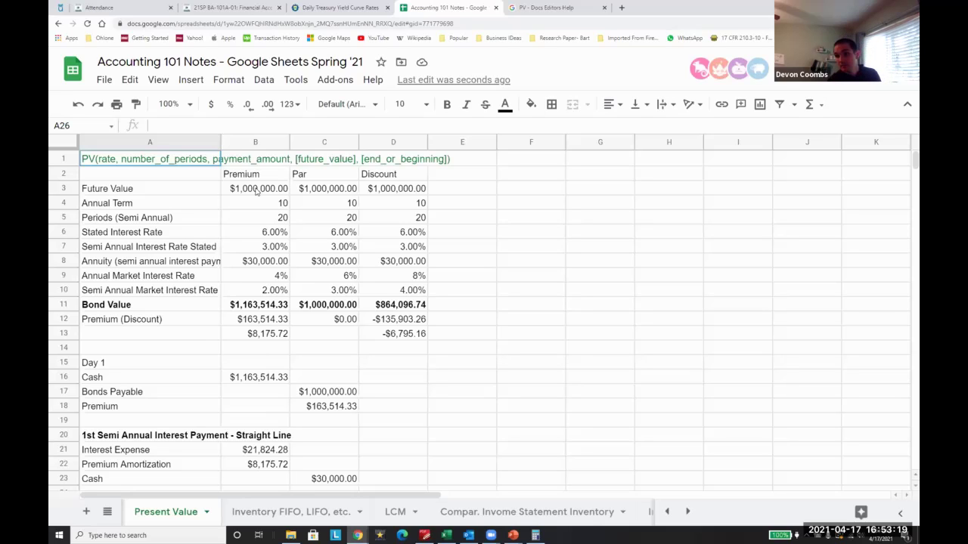
{"action": "type", "text": "="}
{"action": "scroll", "coordinate": [260, 218], "scroll_direction": "up", "scroll_amount": 1}
{"action": "left_click", "coordinate": [260, 193]}
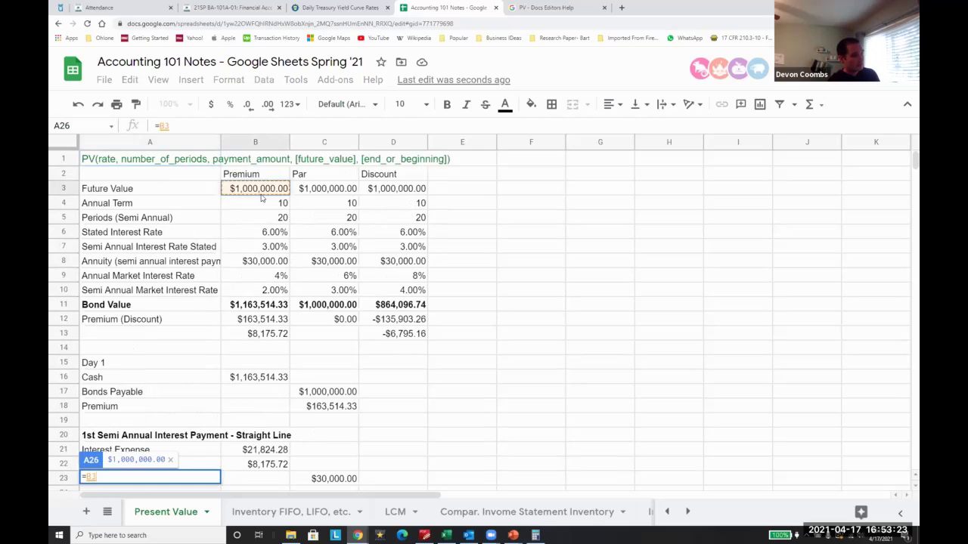
{"action": "key", "text": "Return"}
{"action": "key", "text": "Up"}
{"action": "key", "text": "Right"}
{"action": "key", "text": "Left"}
{"action": "key", "text": "ctrl+x"}
{"action": "key", "text": "Down"}
{"action": "key", "text": "ctrl+v"}
Step: Label cell A26 "Value of the Mortgage"
{"action": "key", "text": "Up"}
{"action": "type", "text": "FAlu"}
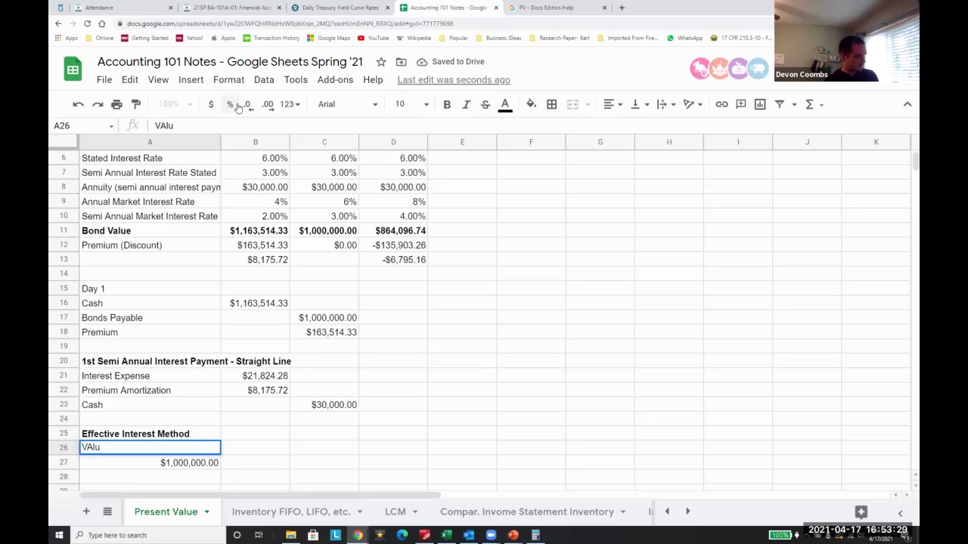
{"action": "type", "text": "e "}
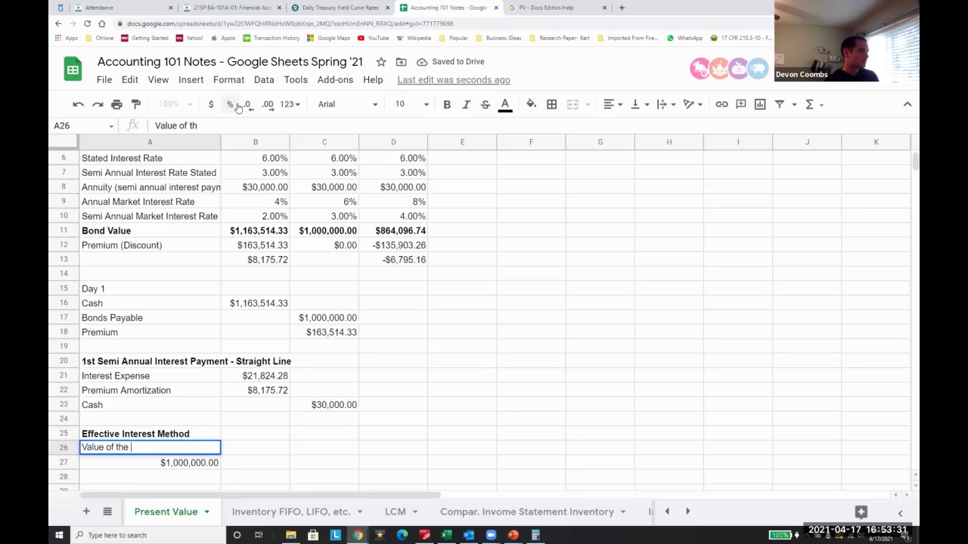
{"action": "type", "text": "lue of the Mortgage"}
{"action": "key", "text": "Return"}
{"action": "key", "text": "Right"}
{"action": "key", "text": "Up"}
{"action": "key", "text": "Down"}
{"action": "key", "text": "Up"}
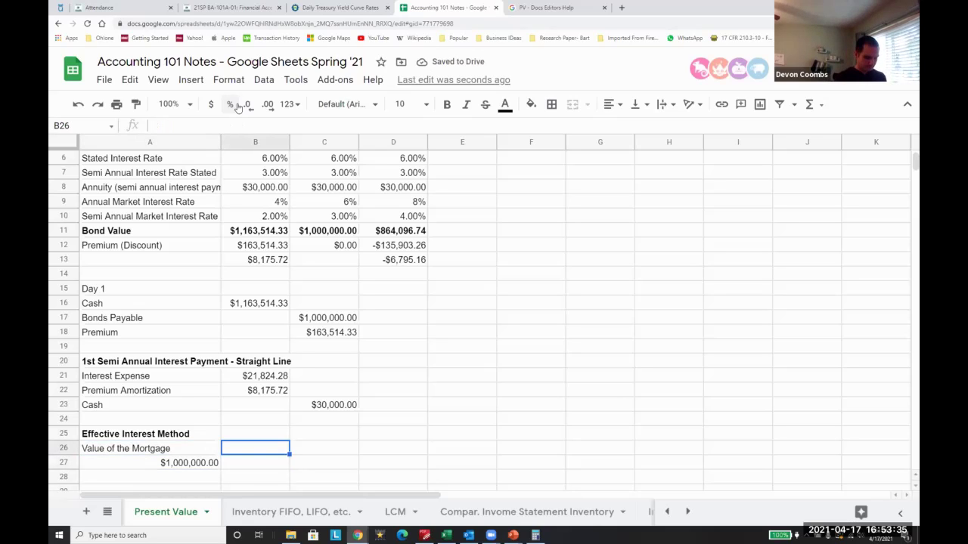
{"action": "key", "text": "Return"}
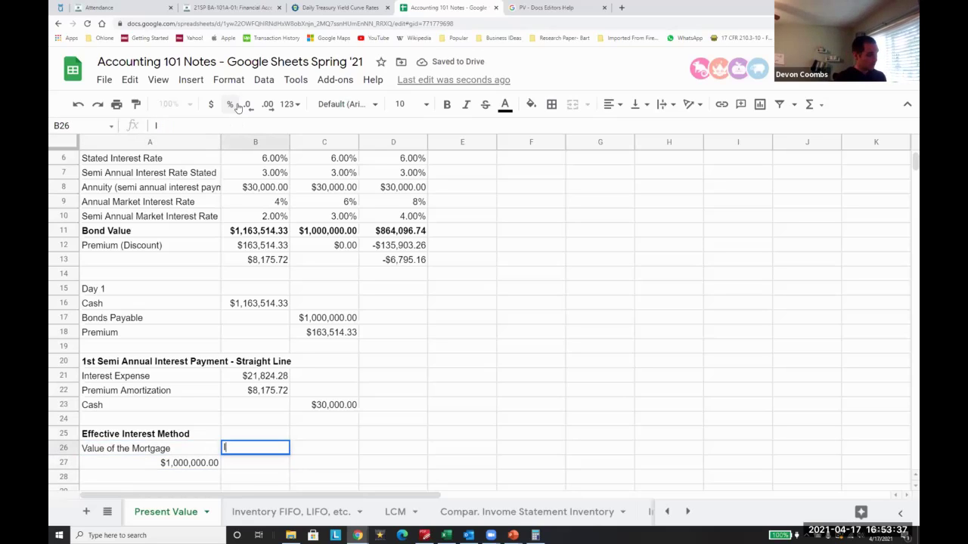
{"action": "key", "text": "Escape"}
{"action": "key", "text": "Up"}
{"action": "key", "text": "Up"}
{"action": "key", "text": "Up"}
{"action": "key", "text": "Up"}
{"action": "key", "text": "Up"}
{"action": "key", "text": "Up"}
{"action": "key", "text": "Up"}
{"action": "key", "text": "Up"}
{"action": "key", "text": "Up"}
{"action": "key", "text": "Up"}
{"action": "key", "text": "Up"}
{"action": "key", "text": "Up"}
{"action": "key", "text": "Up"}
{"action": "key", "text": "Up"}
{"action": "key", "text": "Down"}
{"action": "key", "text": "Down"}
{"action": "key", "text": "Down"}
{"action": "key", "text": "Down"}
{"action": "key", "text": "Down"}
{"action": "key", "text": "Down"}
{"action": "key", "text": "Down"}
{"action": "key", "text": "Down"}
{"action": "key", "text": "Down"}
{"action": "key", "text": "Down"}
{"action": "key", "text": "Down"}
{"action": "key", "text": "Down"}
{"action": "key", "text": "Down"}
{"action": "key", "text": "Down"}
{"action": "key", "text": "Down"}
{"action": "key", "text": "Left"}
{"action": "key", "text": "Up"}
{"action": "key", "text": "Right"}
{"action": "type", "text": "="}
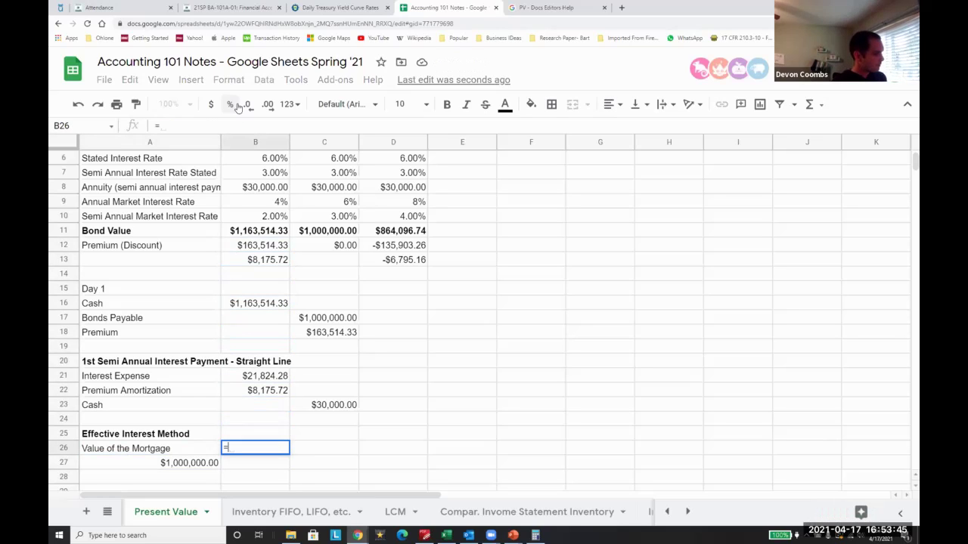
{"action": "key", "text": "Escape"}
{"action": "type", "text": "Amo"}
{"action": "key", "text": "BackSpace"}
{"action": "key", "text": "BackSpace"}
{"action": "key", "text": "BackSpace"}
Step: Enter the heading "Interest Rate" in B26 and the rate 3% beneath it in B27
{"action": "type", "text": "Interest Rate"}
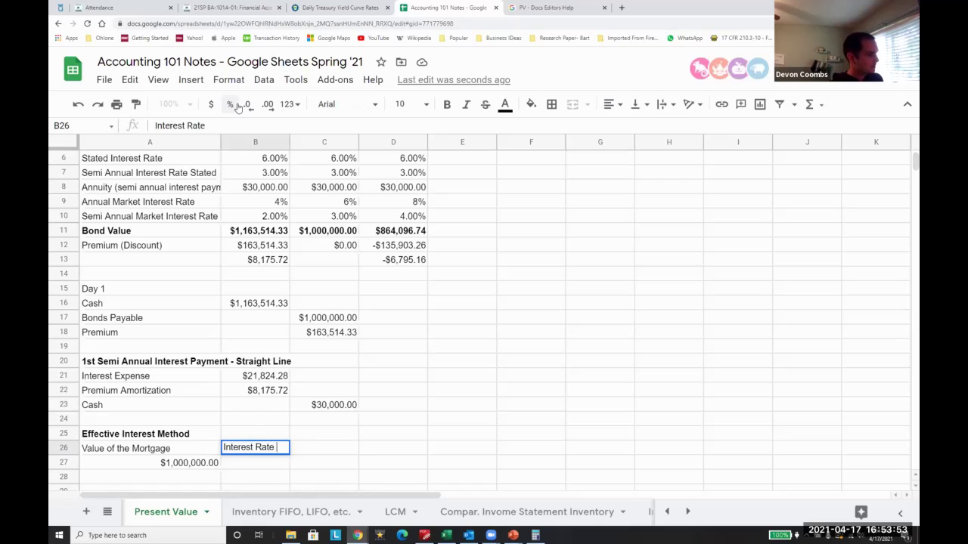
{"action": "key", "text": "Return"}
{"action": "type", "text": "3%"}
{"action": "key", "text": "Return"}
{"action": "key", "text": "Right"}
{"action": "key", "text": "Up"}
{"action": "key", "text": "Up"}
{"action": "type", "text": "="}
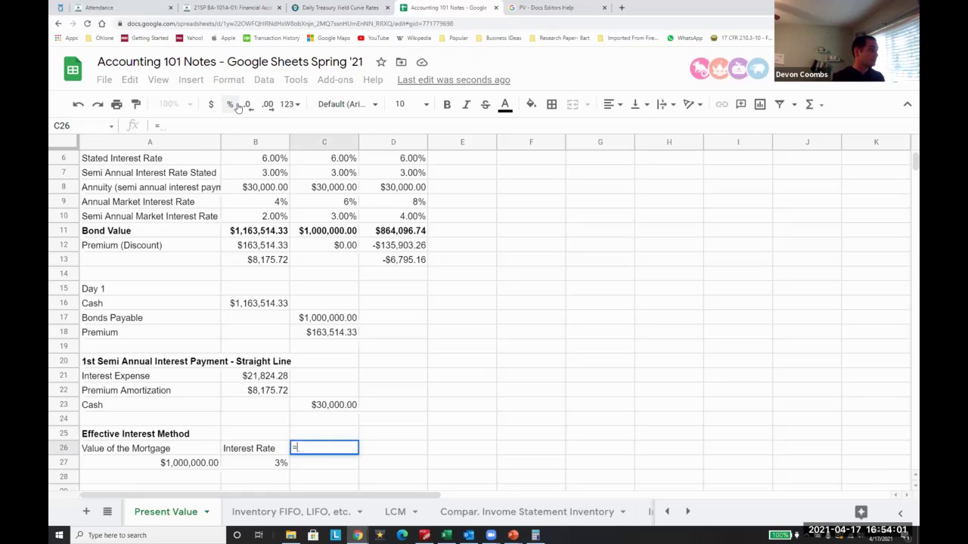
{"action": "type", "text": "pmt("}
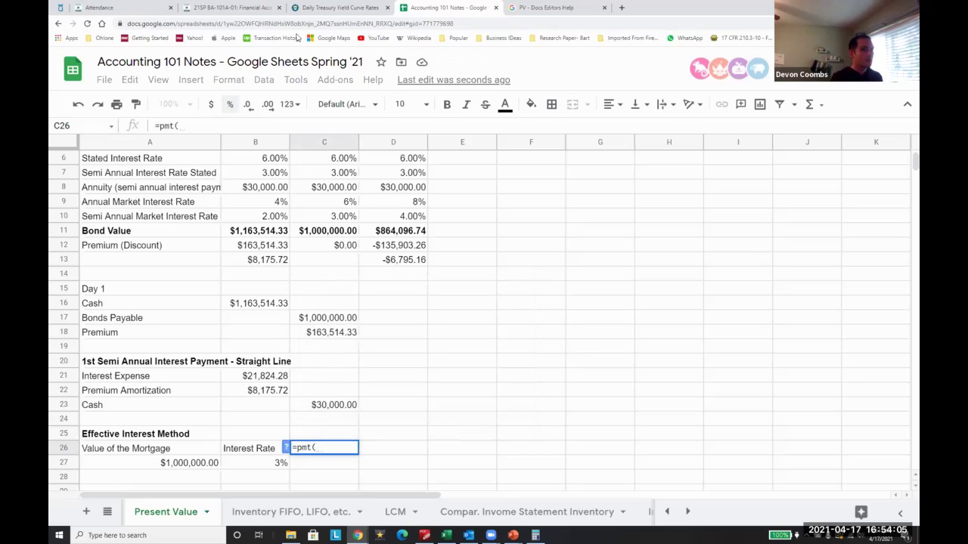
Step: Search the web for "pmt formula google sheets" and open the Docs Editors Help page on the PMT function
{"action": "left_click", "coordinate": [515, 8]}
{"action": "left_click", "coordinate": [513, 24]}
{"action": "type", "text": "pmt"}
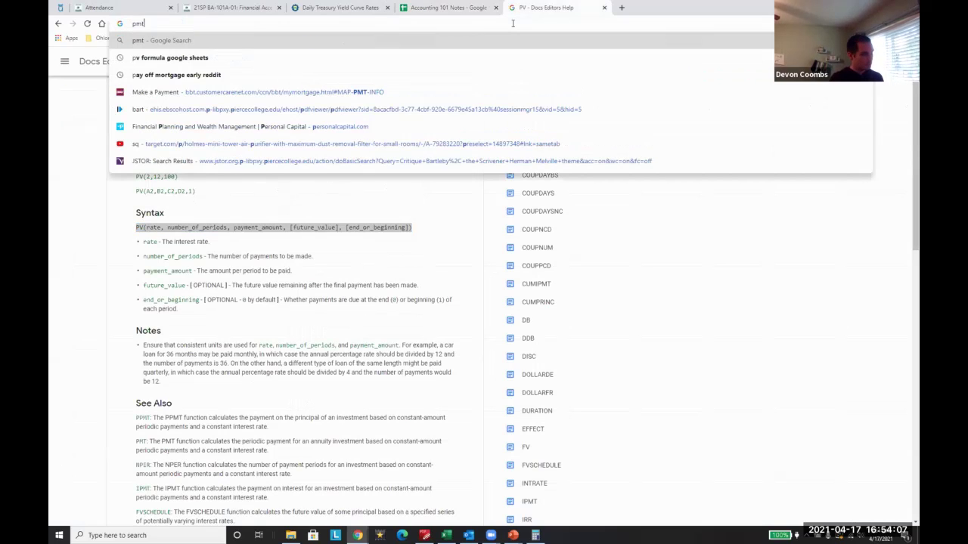
{"action": "type", "text": " formula"}
{"action": "key", "text": "Down"}
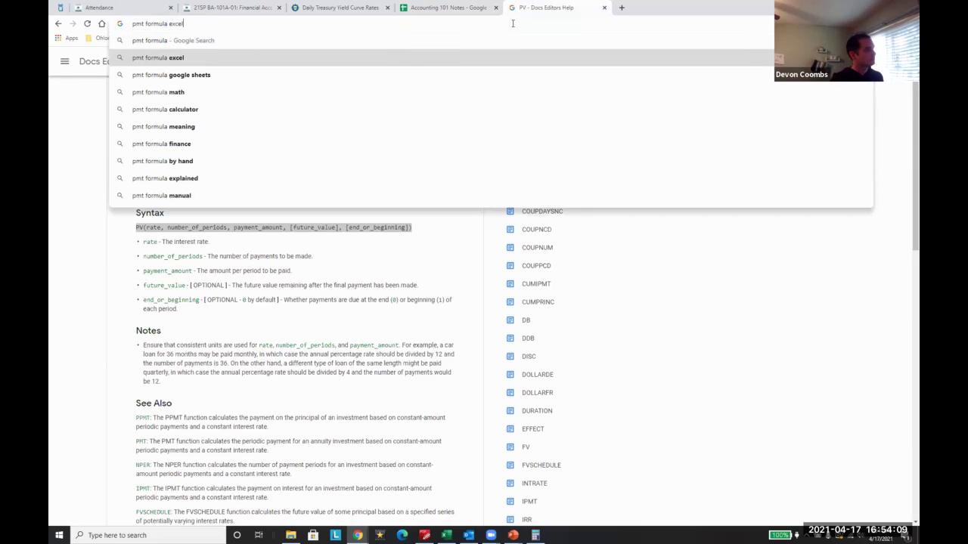
{"action": "key", "text": "Return"}
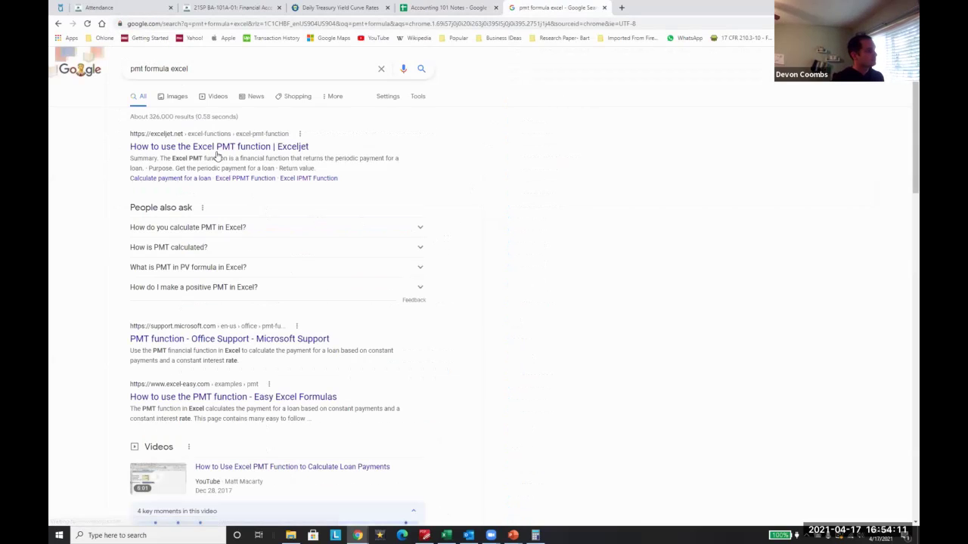
{"action": "double_click", "coordinate": [196, 63]}
{"action": "type", "text": "google sheets"}
{"action": "key", "text": "Return"}
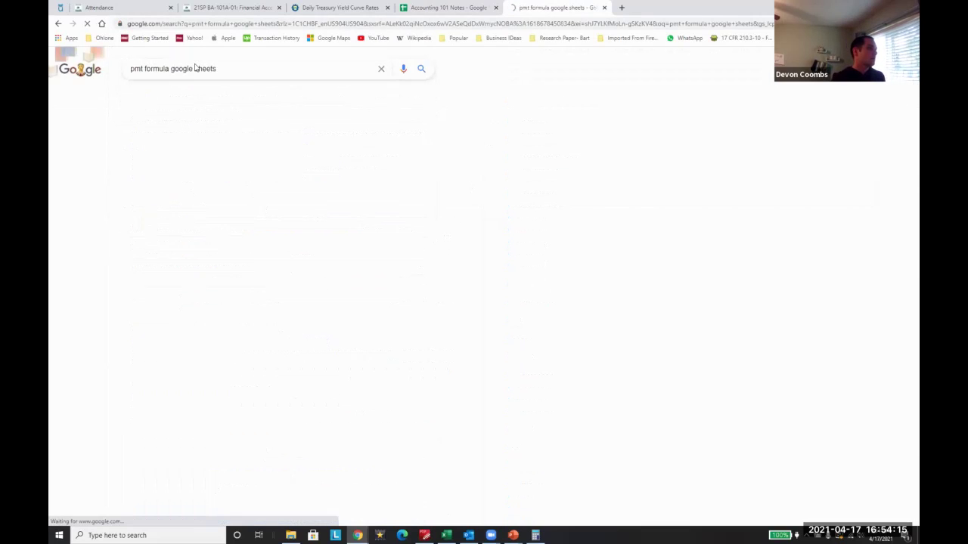
{"action": "left_click", "coordinate": [249, 148]}
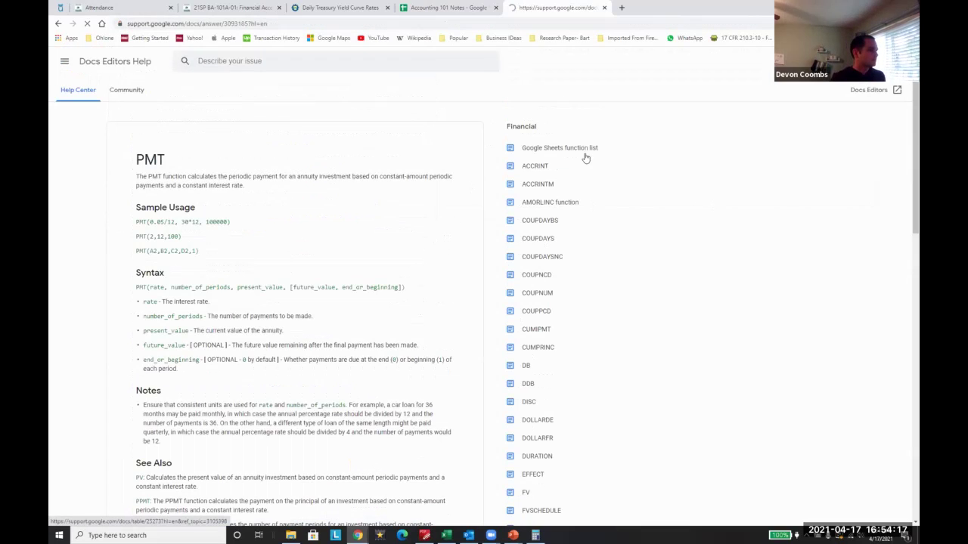
Step: Copy the PMT syntax line from the help page into cell A24 of the Accounting 101 Notes sheet
{"action": "mouse_move", "coordinate": [442, 299]}
{"action": "left_mouse_down"}
{"action": "mouse_move", "coordinate": [107, 279]}
{"action": "mouse_move", "coordinate": [119, 292]}
{"action": "mouse_move", "coordinate": [444, 292]}
{"action": "left_mouse_up"}
{"action": "key", "text": "ctrl+c"}
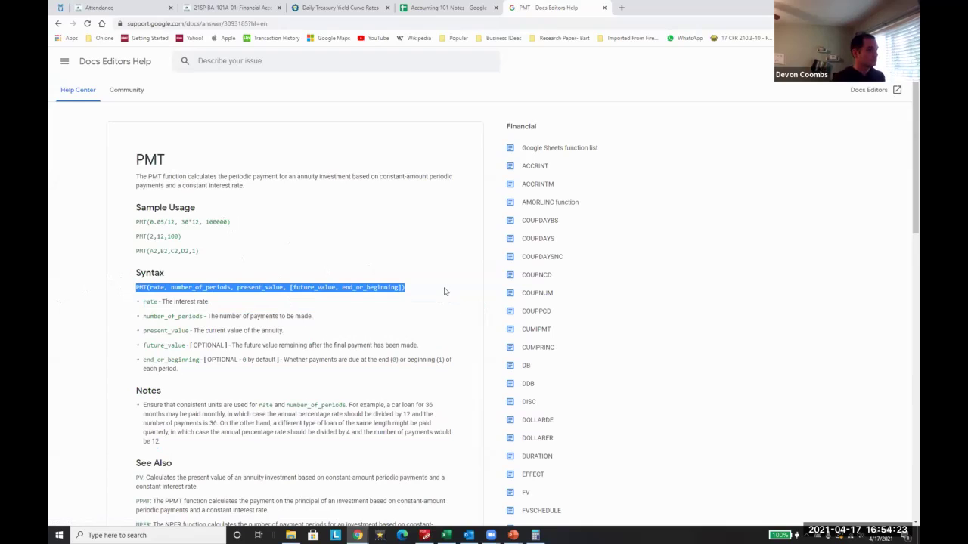
{"action": "key", "text": "ctrl+shift+Tab"}
{"action": "key", "text": "ctrl+v"}
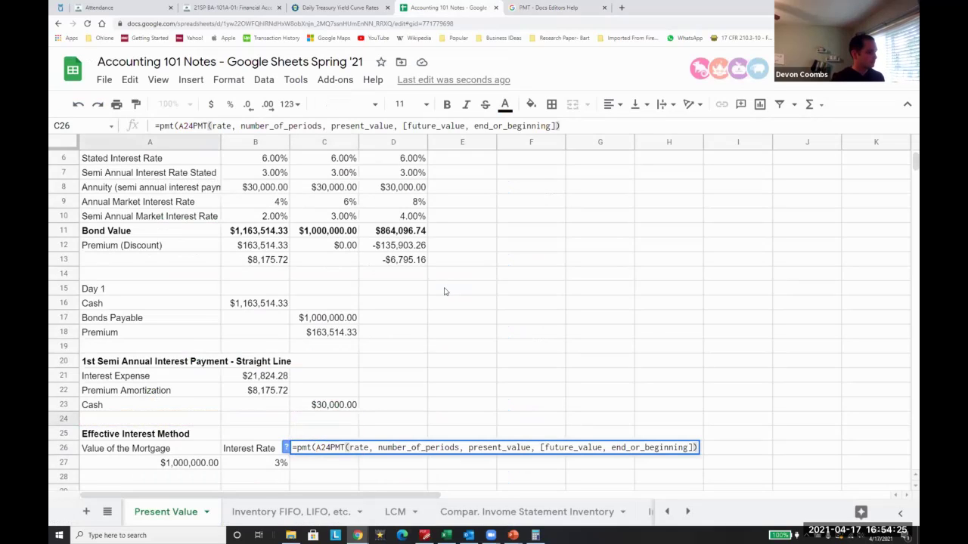
{"action": "key", "text": "ctrl+z"}
{"action": "key", "text": "Escape"}
{"action": "key", "text": "Left"}
{"action": "key", "text": "Left"}
{"action": "key", "text": "Up"}
{"action": "key", "text": "Up"}
{"action": "key", "text": "ctrl+v"}
Step: Add the column heading "PMT" in cell C26
{"action": "key", "text": "Down"}
{"action": "key", "text": "Down"}
{"action": "key", "text": "Right"}
{"action": "key", "text": "Right"}
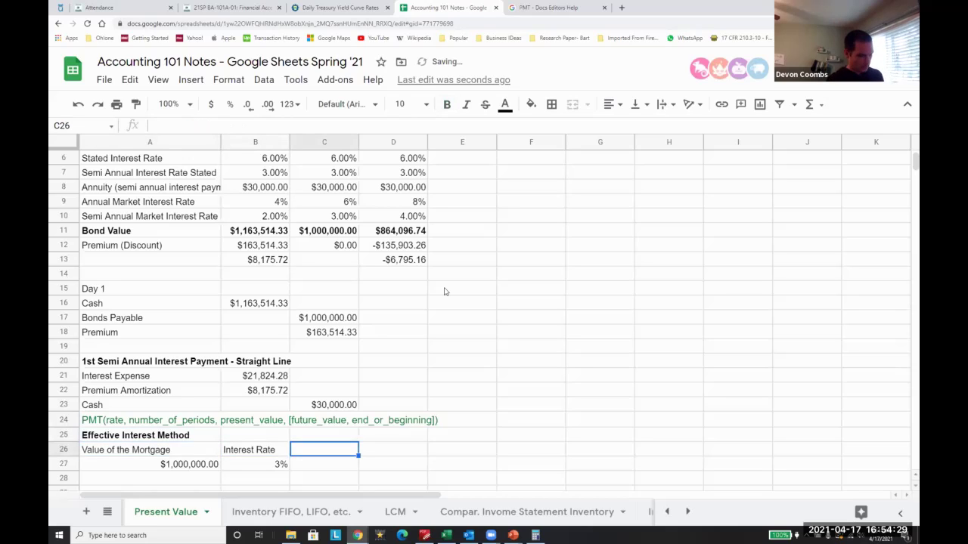
{"action": "type", "text": "PMT"}
{"action": "key", "text": "Return"}
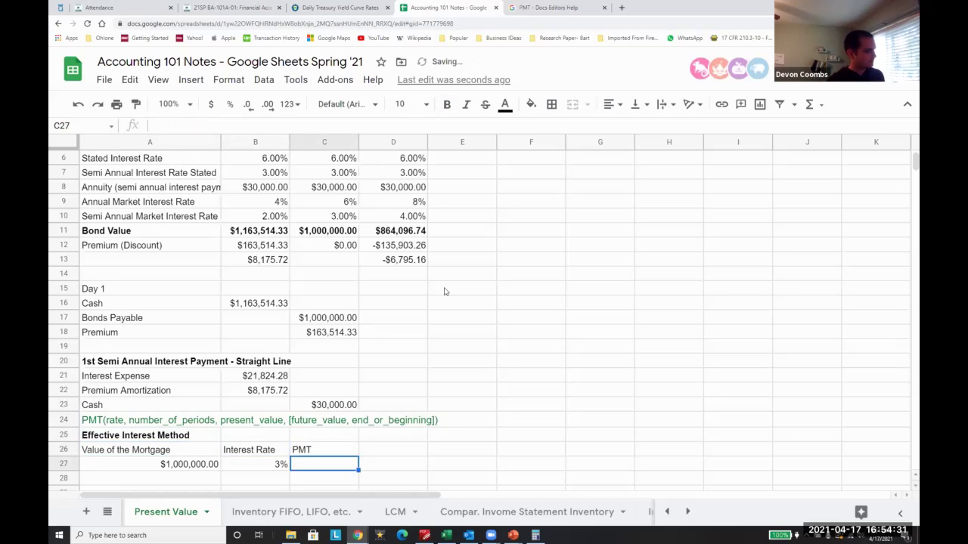
Step: Move the Interest Rate and PMT columns in B26:C27 one column to the right
{"action": "key", "text": "Up"}
{"action": "key", "text": "Left"}
{"action": "key", "text": "shift+Down"}
{"action": "key", "text": "shift+Right"}
{"action": "key", "text": "ctrl+x"}
{"action": "key", "text": "Right"}
{"action": "key", "text": "ctrl+v"}
Step: Enter the heading "Periods" in B26 and the value 30 beneath it in B27
{"action": "key", "text": "Left"}
{"action": "type", "text": "Mor"}
{"action": "key", "text": "BackSpace"}
{"action": "key", "text": "BackSpace"}
{"action": "key", "text": "BackSpace"}
{"action": "type", "text": "Periods"}
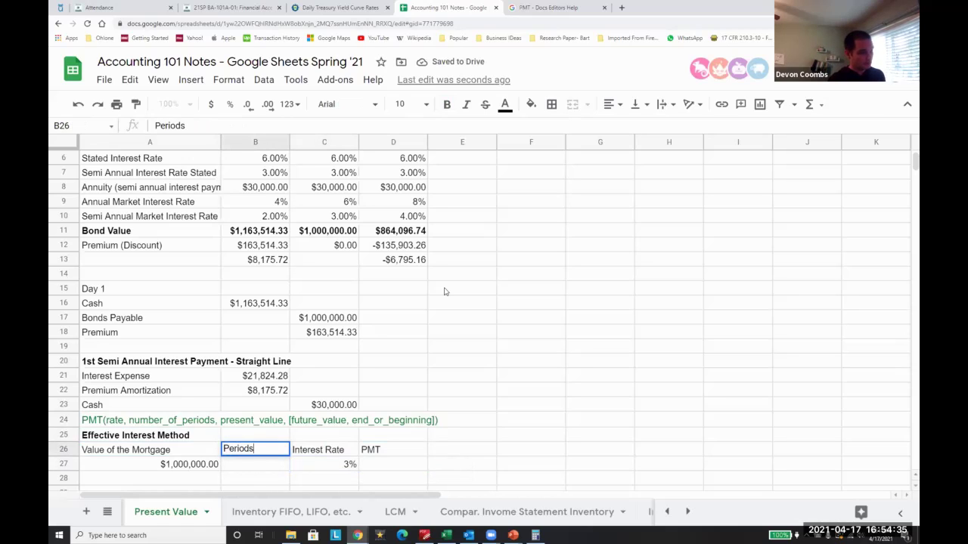
{"action": "key", "text": "Tab"}
{"action": "key", "text": "Return"}
{"action": "type", "text": "30"}
{"action": "key", "text": "Up"}
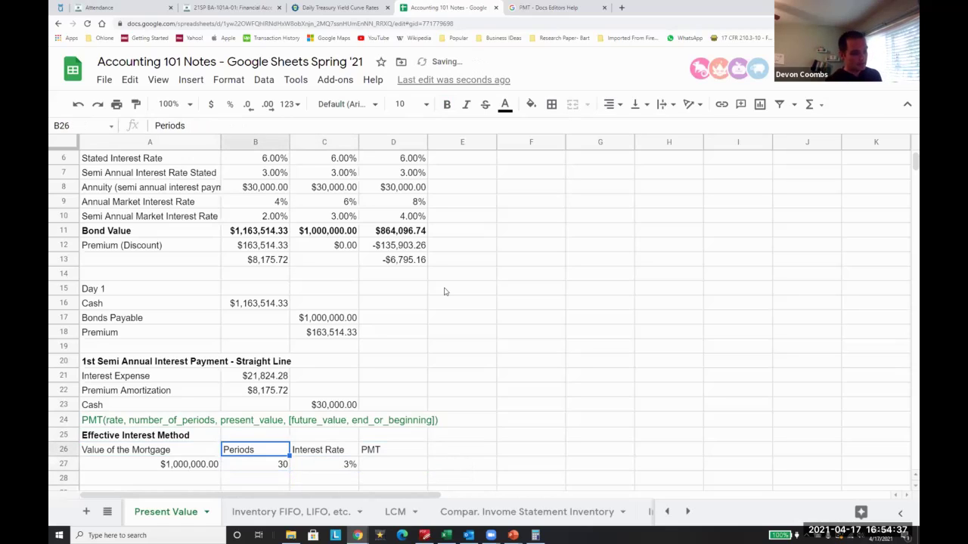
Step: Shift the Interest Rate and PMT columns from C26:D27 to D26:E27, freeing column C
{"action": "key", "text": "Right"}
{"action": "key", "text": "shift+Down"}
{"action": "key", "text": "shift+Right"}
{"action": "key", "text": "ctrl+x"}
{"action": "key", "text": "Right"}
{"action": "key", "text": "ctrl+v"}
Step: Enter the heading "Monthly" in C26 and the formula =B27*12 beneath it in C27
{"action": "key", "text": "Left"}
{"action": "type", "text": "Monthly"}
{"action": "key", "text": "Return"}
{"action": "type", "text": "="}
{"action": "key", "text": "Left"}
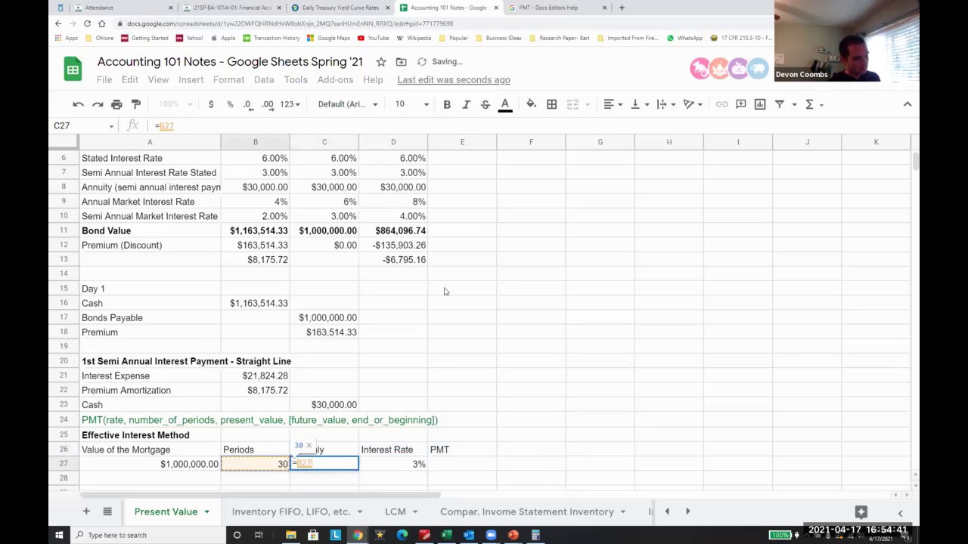
{"action": "type", "text": "*12"}
{"action": "key", "text": "Return"}
Step: Extend the heading in C26 to "Monthly Periods"
{"action": "key", "text": "Up"}
{"action": "key", "text": "Right"}
{"action": "key", "text": "Right"}
{"action": "key", "text": "Left"}
{"action": "key", "text": "Left"}
{"action": "key", "text": "Up"}
{"action": "key", "text": "Return"}
{"action": "type", "text": "Periods"}
{"action": "key", "text": "Return"}
{"action": "key", "text": "Right"}
{"action": "key", "text": "Right"}
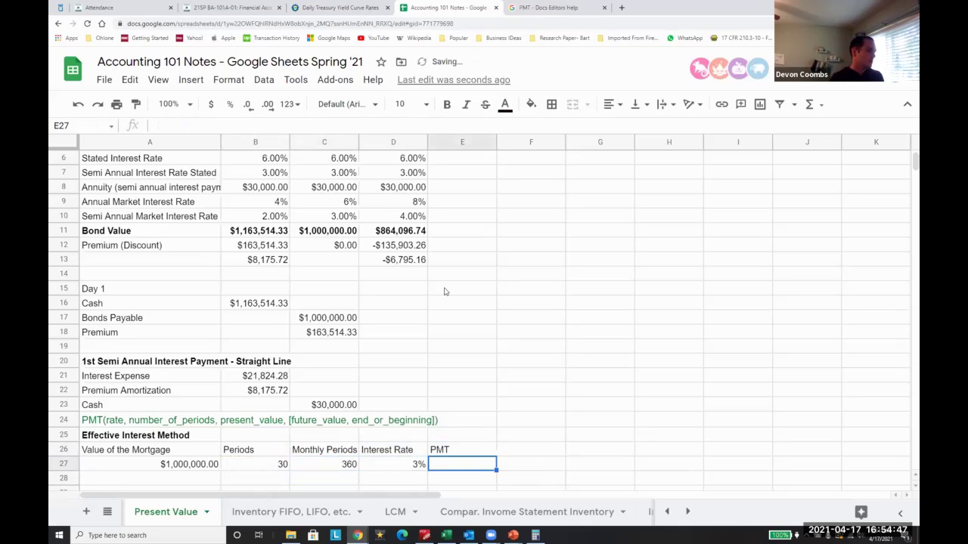
{"action": "type", "text": "="}
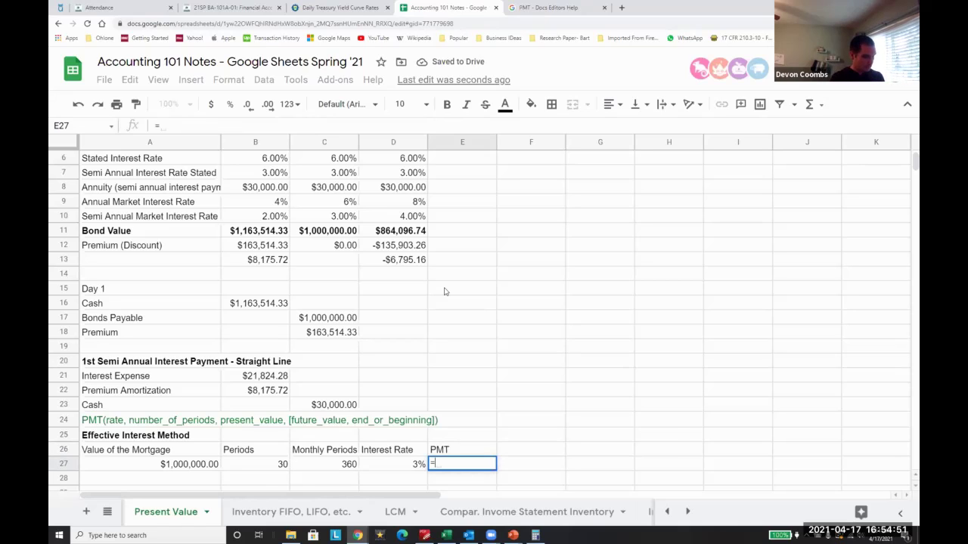
{"action": "type", "text": "PMT("}
{"action": "key", "text": "Left"}
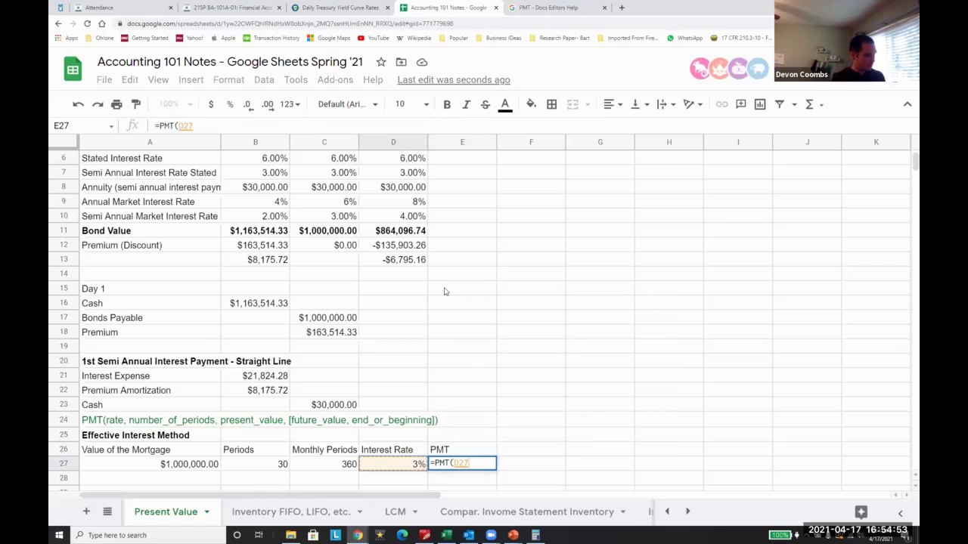
{"action": "key", "text": "Escape"}
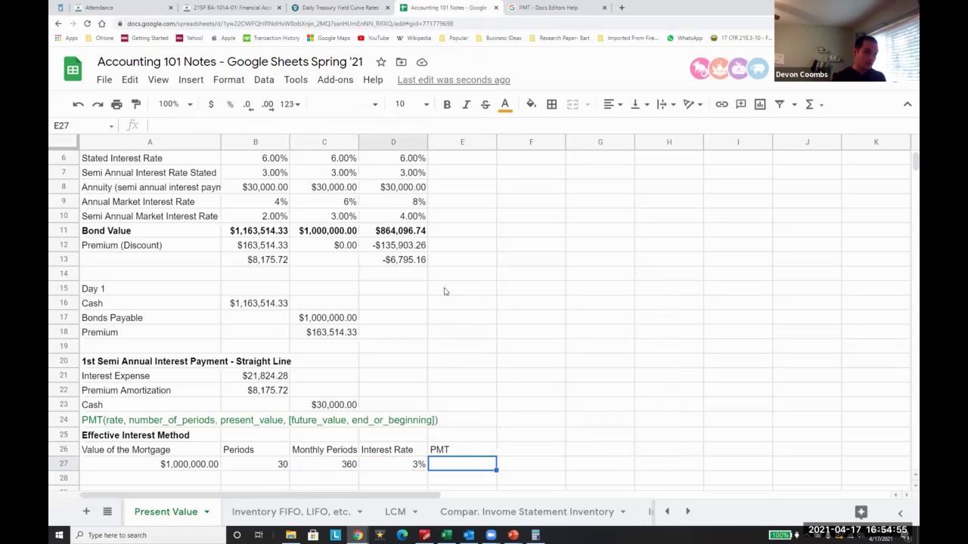
Step: Move the PMT column from E26:E27 to F26:F27, freeing column E
{"action": "key", "text": "Left"}
{"action": "key", "text": "Right"}
{"action": "key", "text": "Right"}
{"action": "key", "text": "Up"}
{"action": "key", "text": "Left"}
{"action": "key", "text": "shift+Down"}
{"action": "key", "text": "ctrl+x"}
{"action": "key", "text": "Right"}
{"action": "key", "text": "ctrl+v"}
Step: Enter the heading "Interest Rate Monthly" in E26 and fit column E's width to it
{"action": "key", "text": "Left"}
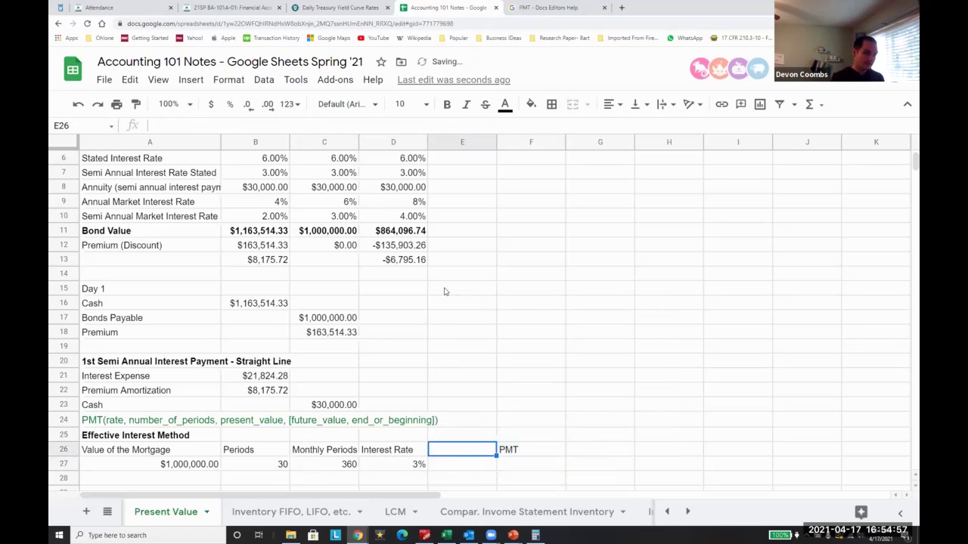
{"action": "type", "text": "Inter"}
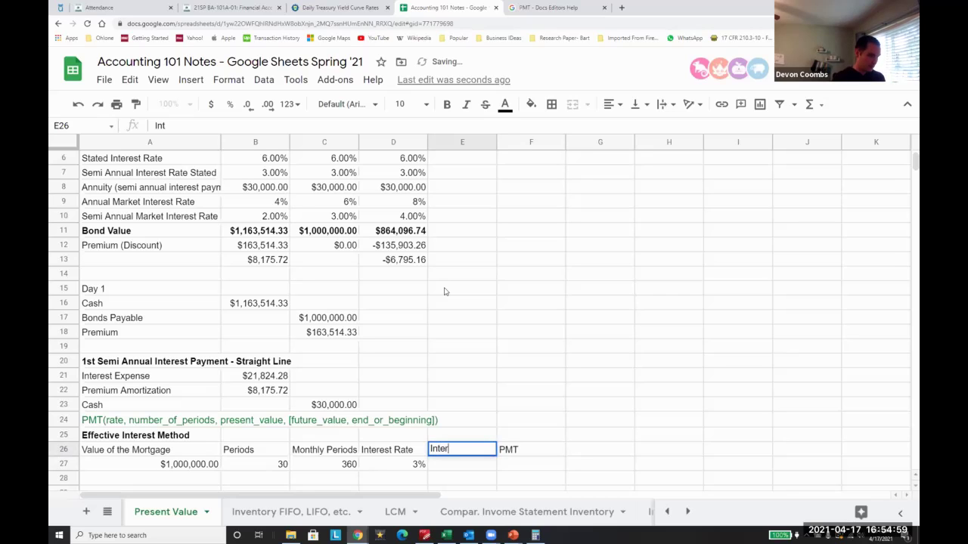
{"action": "type", "text": "est Rate Monthly"}
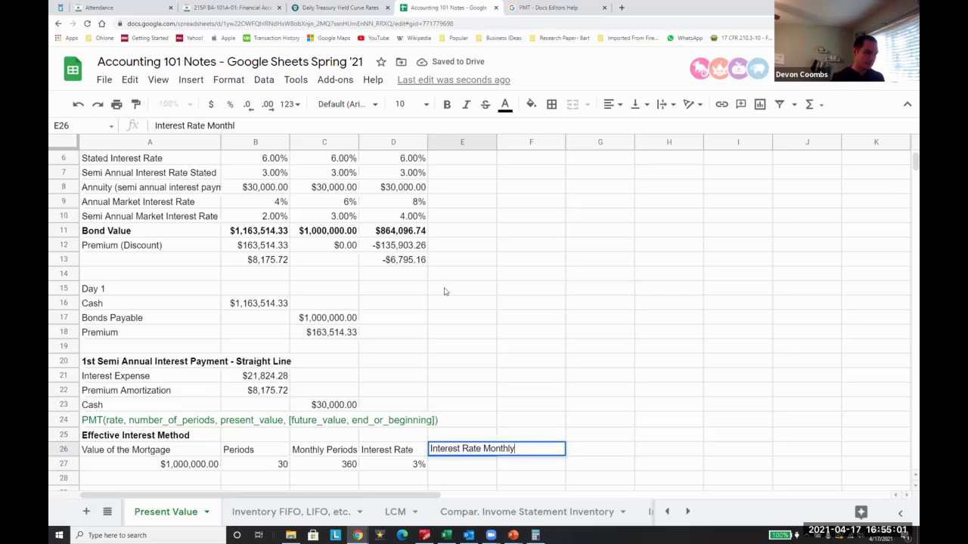
{"action": "key", "text": "Return"}
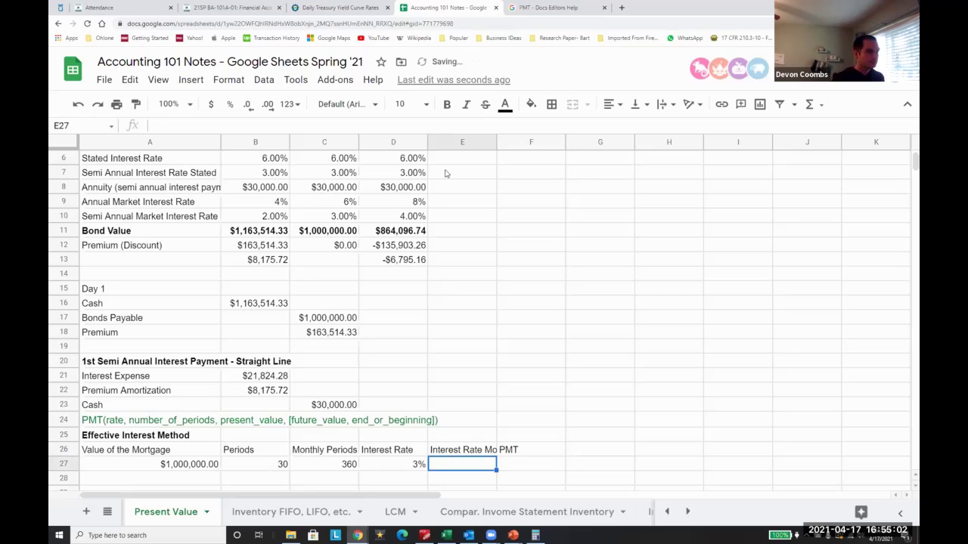
{"action": "double_click", "coordinate": [496, 143]}
Step: Calculate the monthly interest rate in E27 with the formula =D27/12
{"action": "type", "text": "="}
{"action": "key", "text": "Left"}
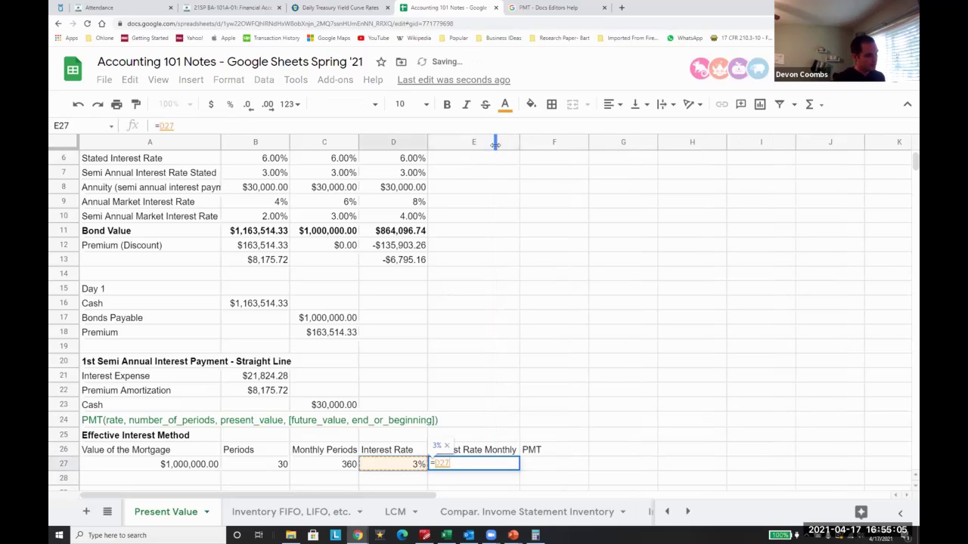
{"action": "type", "text": "/12"}
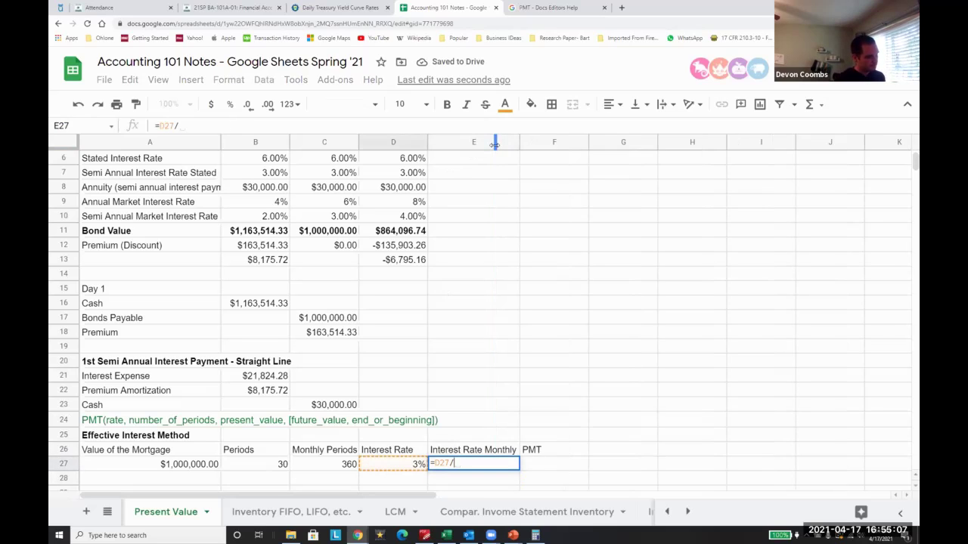
{"action": "key", "text": "Return"}
Step: Calculate the monthly payment in F27 with =pmt(E27,C27,A27), using the monthly rate, monthly periods and mortgage value
{"action": "key", "text": "Up"}
{"action": "key", "text": "Right"}
{"action": "type", "text": "="}
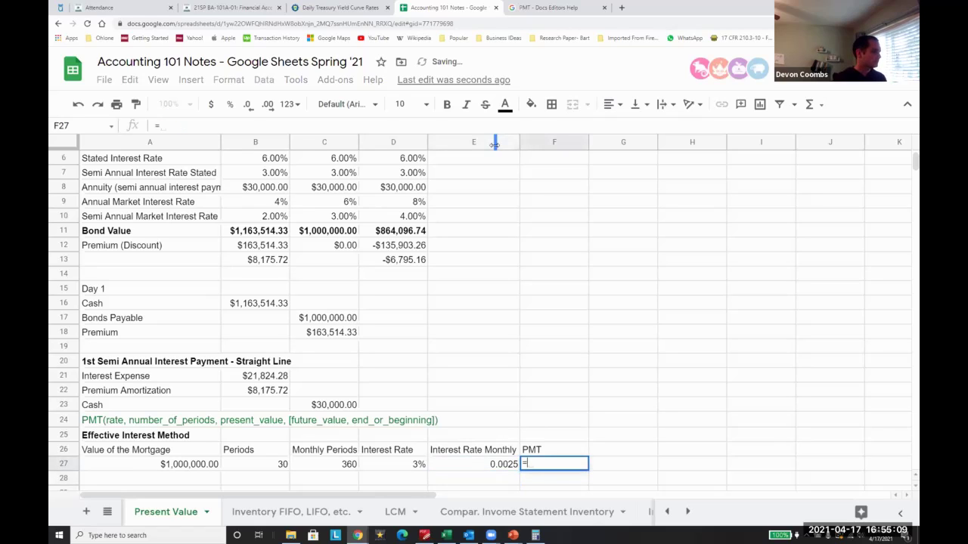
{"action": "type", "text": "pmt("}
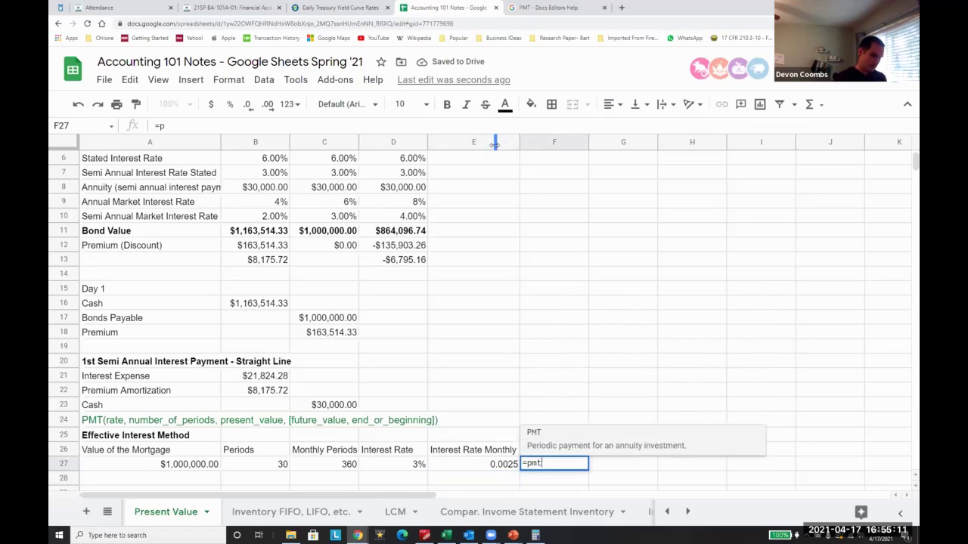
{"action": "key", "text": "Left"}
{"action": "type", "text": ","}
{"action": "key", "text": "Left"}
{"action": "key", "text": "Left"}
{"action": "key", "text": "Left"}
{"action": "key", "text": "Left"}
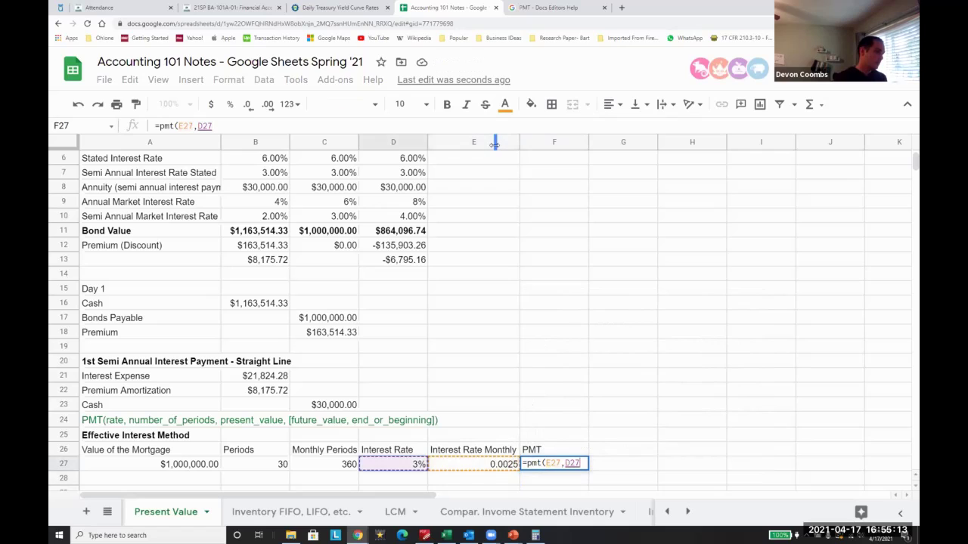
{"action": "key", "text": "Right"}
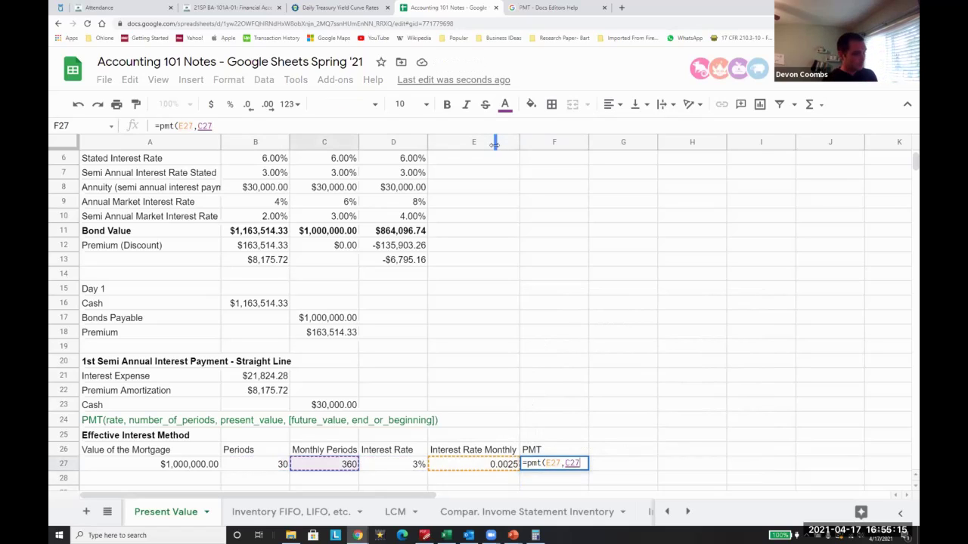
{"action": "type", "text": ","}
{"action": "key", "text": "Left"}
{"action": "key", "text": "Left"}
{"action": "key", "text": "Left"}
{"action": "key", "text": "Left"}
{"action": "key", "text": "Left"}
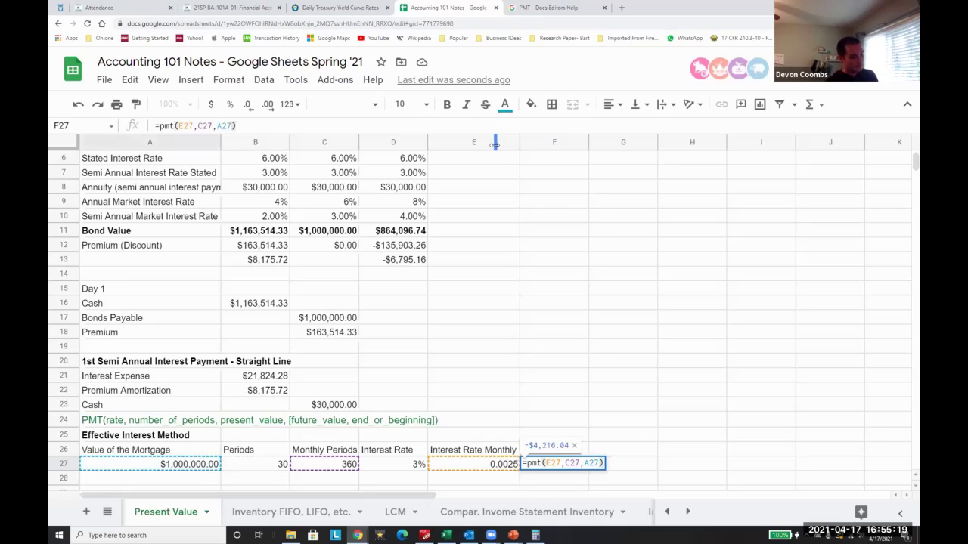
{"action": "key", "text": "Return"}
{"action": "key", "text": "Up"}
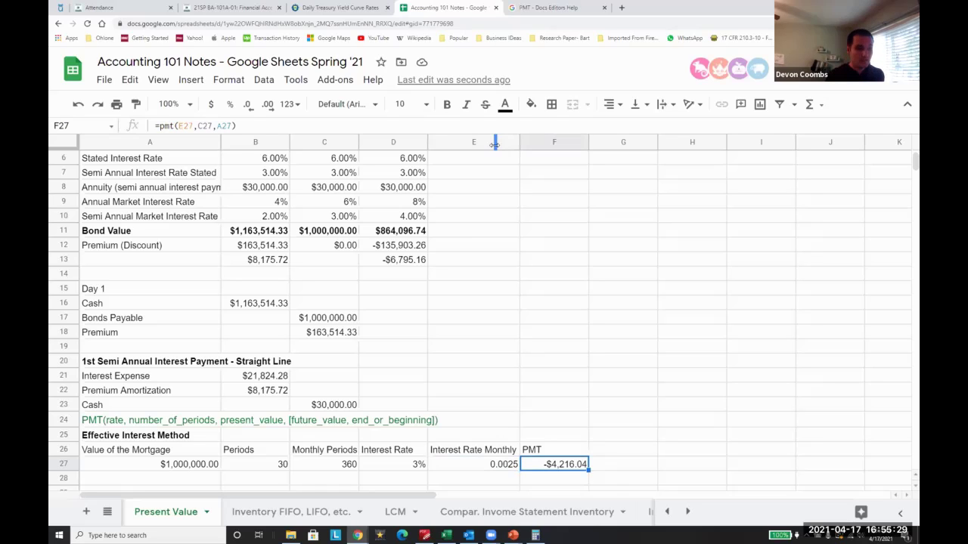
{"action": "key", "text": "Left"}
{"action": "key", "text": "Left"}
{"action": "key", "text": "Right"}
{"action": "key", "text": "Right"}
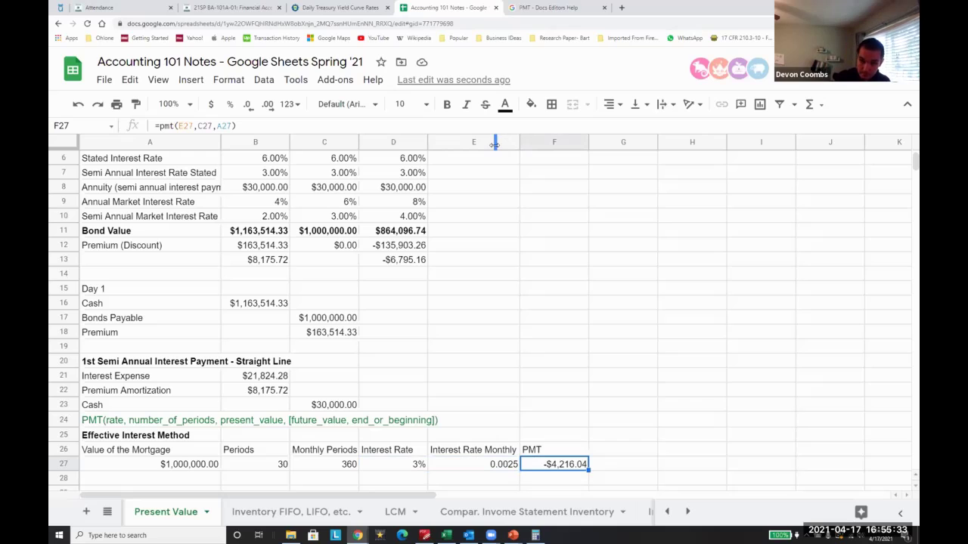
{"action": "key", "text": "Down"}
{"action": "key", "text": "Down"}
{"action": "key", "text": "Down"}
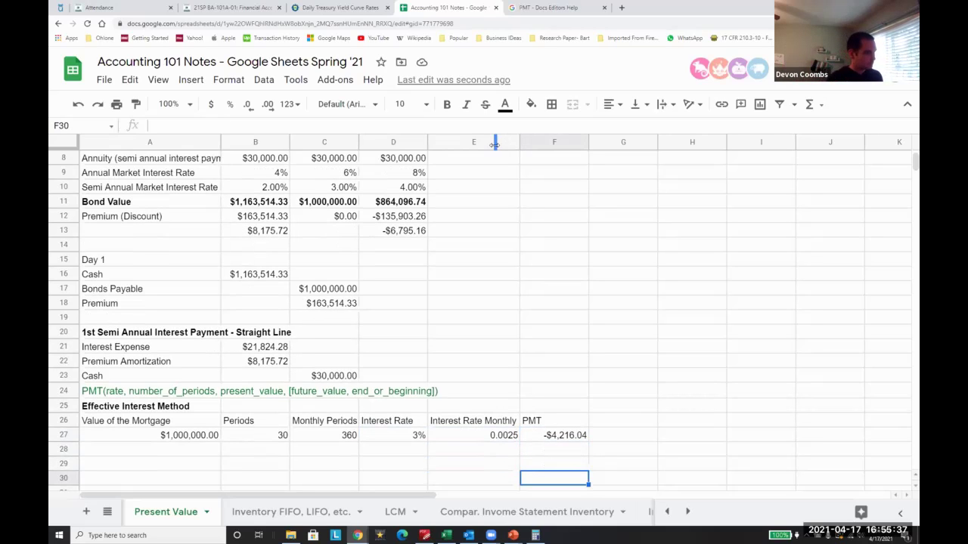
{"action": "key", "text": "Down"}
{"action": "key", "text": "Down"}
Step: Move the mortgage table A26:F27 one column to the right, into B26:G27
{"action": "key", "text": "Left"}
{"action": "key", "text": "Home"}
{"action": "key", "text": "Up"}
{"action": "key", "text": "Up"}
{"action": "key", "text": "Up"}
{"action": "key", "text": "Up"}
{"action": "key", "text": "Up"}
{"action": "key", "text": "Up"}
{"action": "key", "text": "Down"}
{"action": "key", "text": "Down"}
{"action": "key", "text": "Up"}
{"action": "key", "text": "Up"}
{"action": "key", "text": "shift+Down"}
{"action": "key", "text": "shift+Right"}
{"action": "key", "text": "shift+Right"}
{"action": "key", "text": "shift+Right"}
{"action": "key", "text": "shift+Right"}
{"action": "key", "text": "shift+Right"}
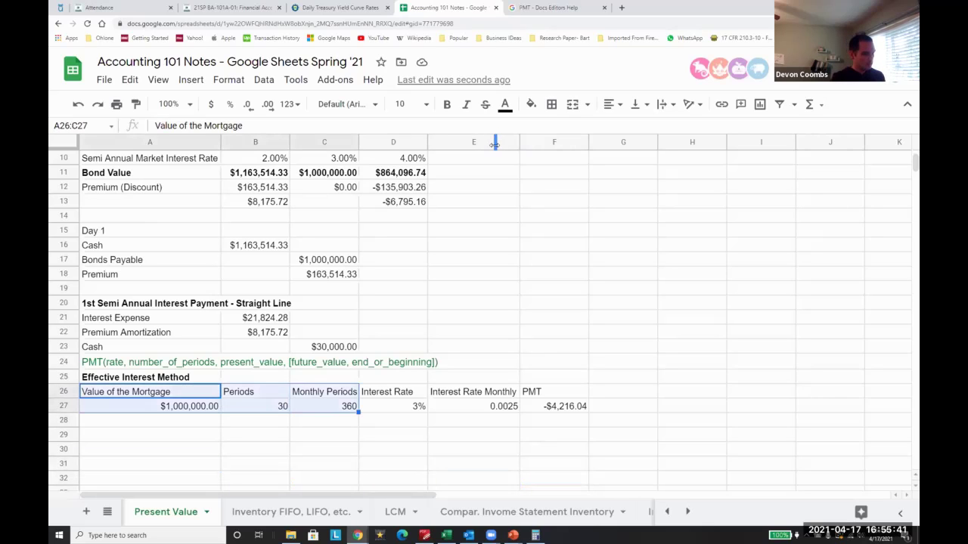
{"action": "key", "text": "ctrl+c"}
{"action": "key", "text": "Right"}
{"action": "key", "text": "ctrl+v"}
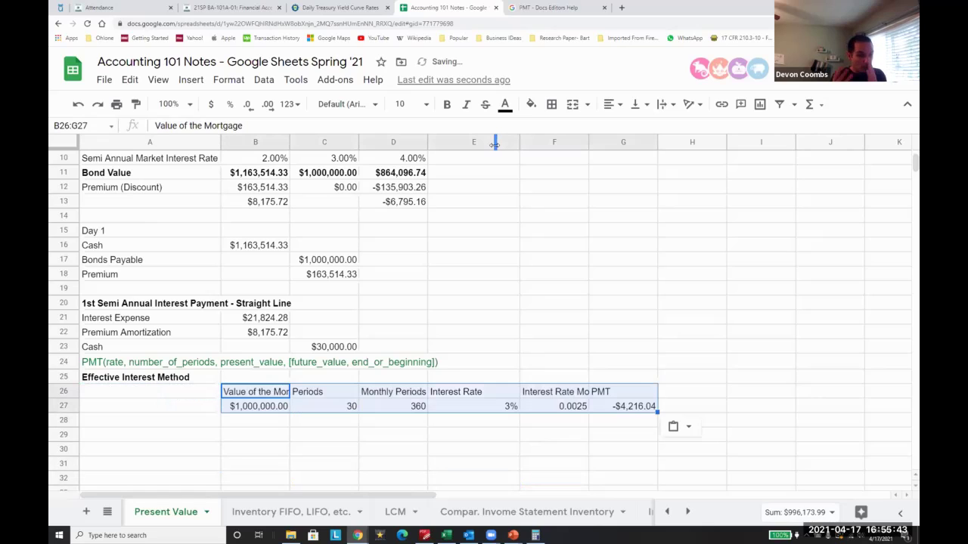
Step: Label the row below the mortgage table "Installement 1" in A28
{"action": "key", "text": "Left"}
{"action": "key", "text": "Down"}
{"action": "key", "text": "Down"}
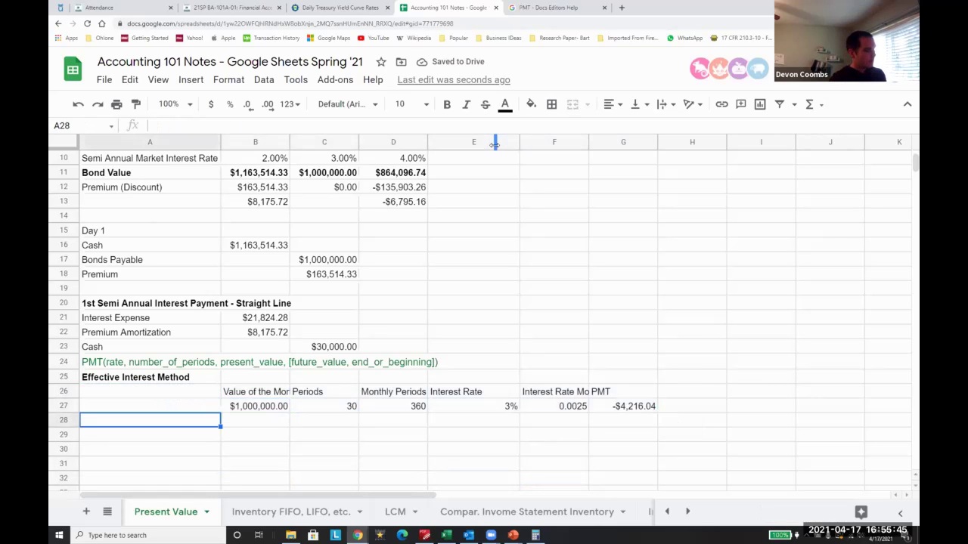
{"action": "type", "text": "Installen"}
{"action": "key", "text": "BackSpace"}
{"action": "type", "text": "ment 1"}
{"action": "key", "text": "Return"}
Step: Link B28 to the mortgage value with the formula =B27
{"action": "key", "text": "Up"}
{"action": "key", "text": "Right"}
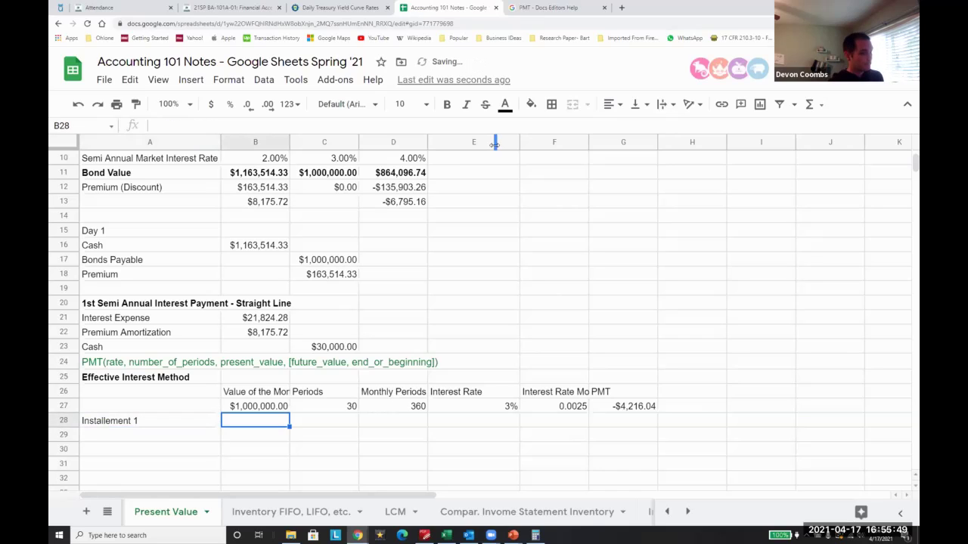
{"action": "type", "text": "="}
{"action": "key", "text": "Up"}
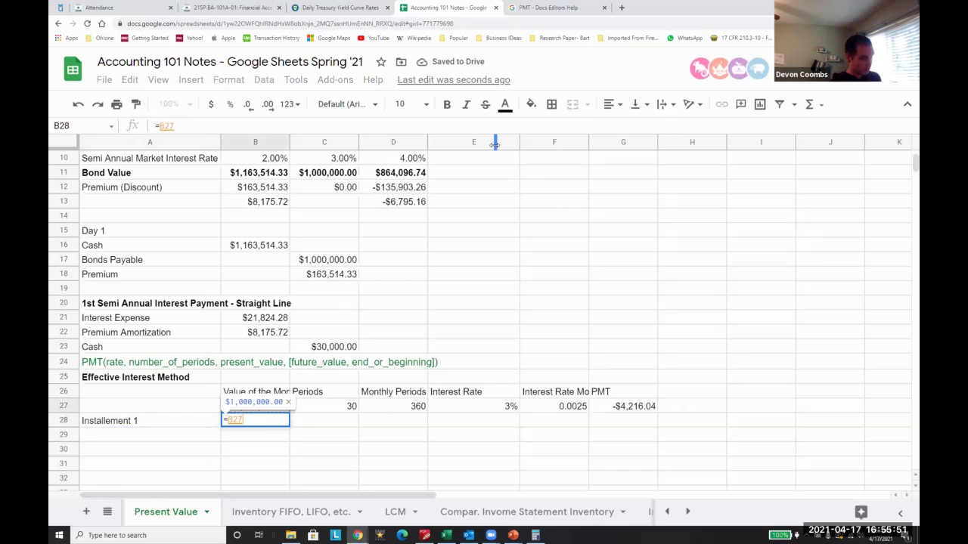
{"action": "key", "text": "Return"}
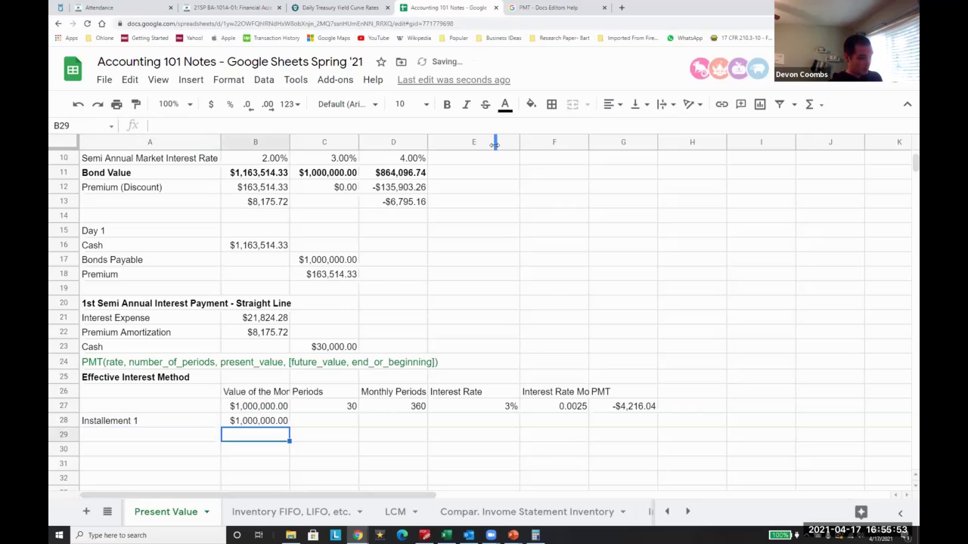
Step: Move the installment label and value from A28:B28 down one row to A29:B29
{"action": "key", "text": "Up"}
{"action": "key", "text": "Right"}
{"action": "key", "text": "Up"}
{"action": "key", "text": "Down"}
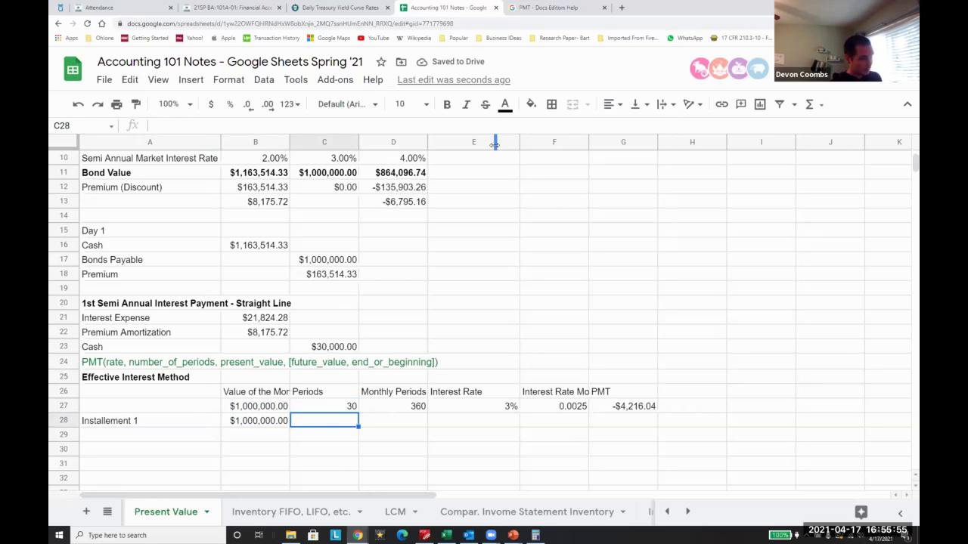
{"action": "key", "text": "Left"}
{"action": "key", "text": "shift+Left"}
{"action": "key", "text": "ctrl+x"}
{"action": "key", "text": "Down"}
{"action": "key", "text": "ctrl+v"}
Step: Add the column heading "Interest" in C28
{"action": "key", "text": "Right"}
{"action": "key", "text": "Right"}
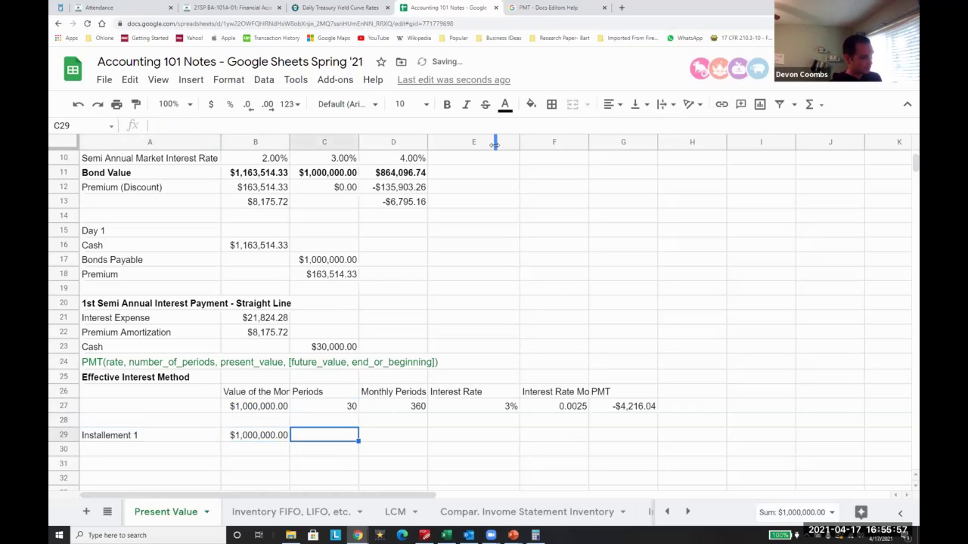
{"action": "key", "text": "Up"}
{"action": "type", "text": "Interest"}
{"action": "key", "text": "Return"}
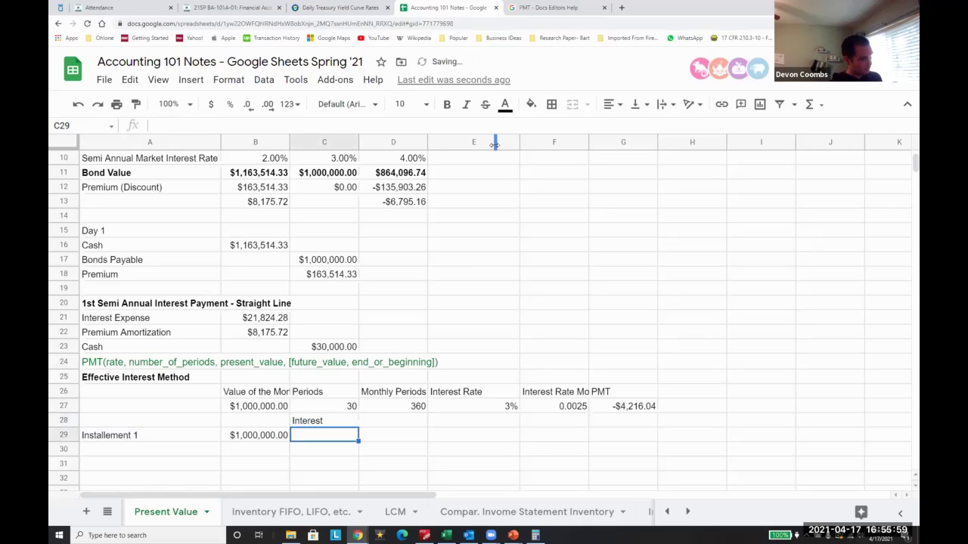
Step: Calculate the first installment's interest in C29 with the formula =B29*F27
{"action": "type", "text": "="}
{"action": "key", "text": "Left"}
{"action": "type", "text": "*"}
{"action": "key", "text": "Right"}
{"action": "key", "text": "Right"}
{"action": "key", "text": "Right"}
{"action": "key", "text": "Up"}
{"action": "key", "text": "Up"}
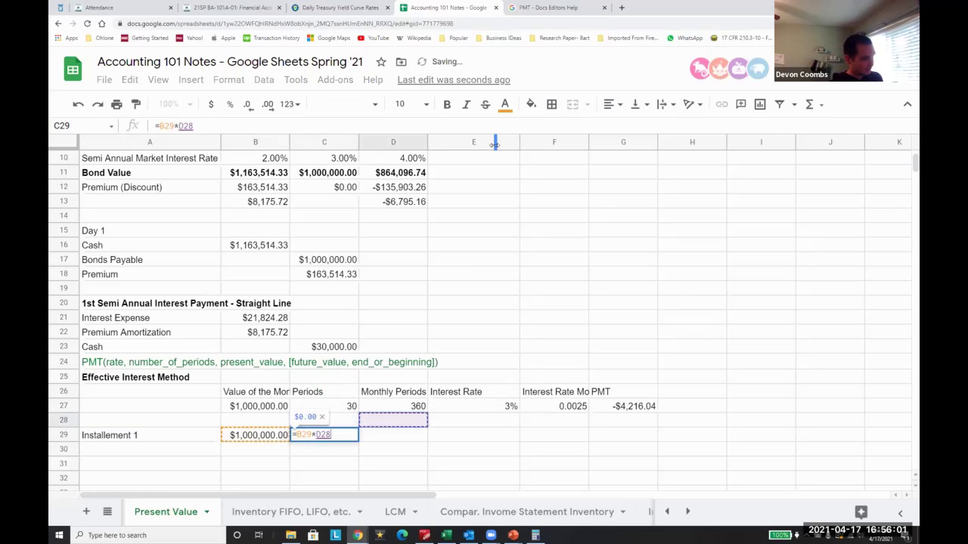
{"action": "key", "text": "Return"}
{"action": "key", "text": "Up"}
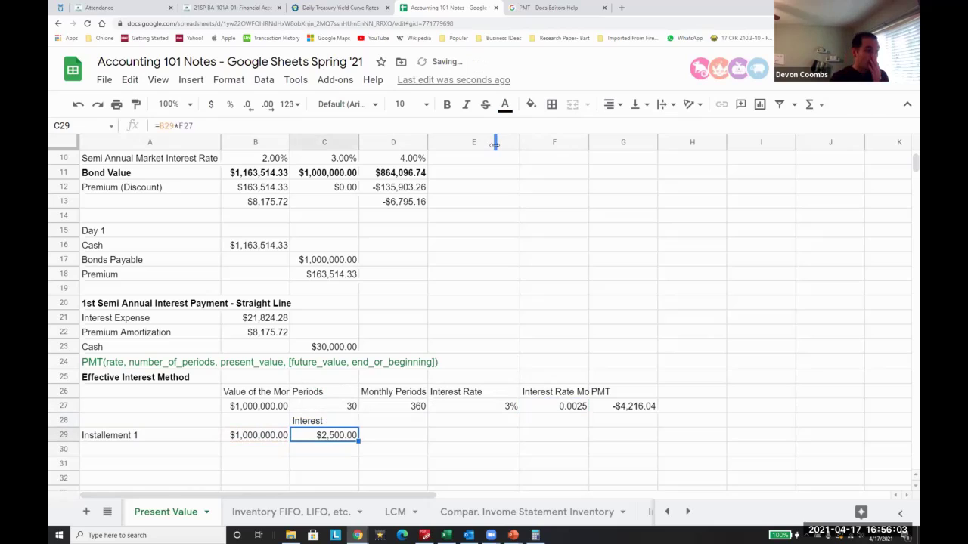
Step: Add the column heading "Principle" in D28
{"action": "key", "text": "Up"}
{"action": "key", "text": "Right"}
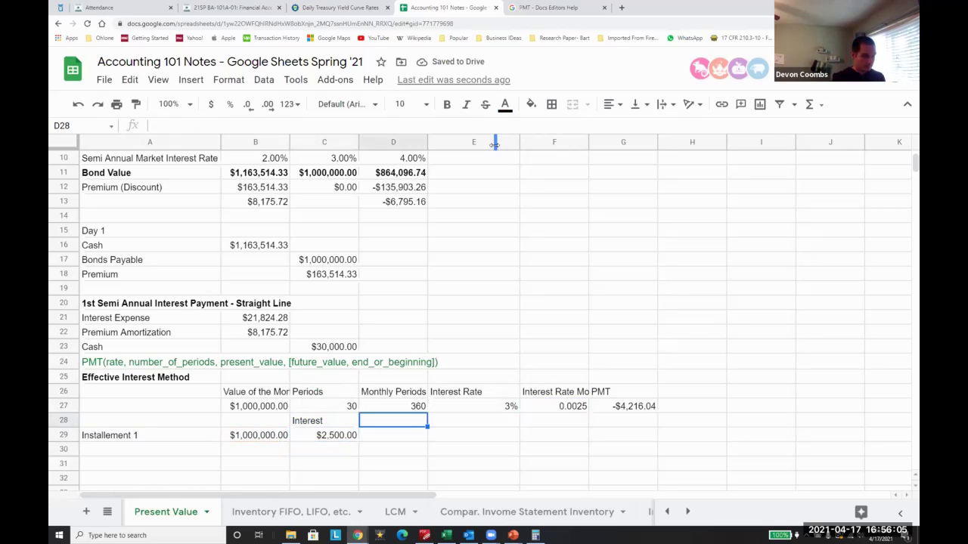
{"action": "type", "text": "Princi"}
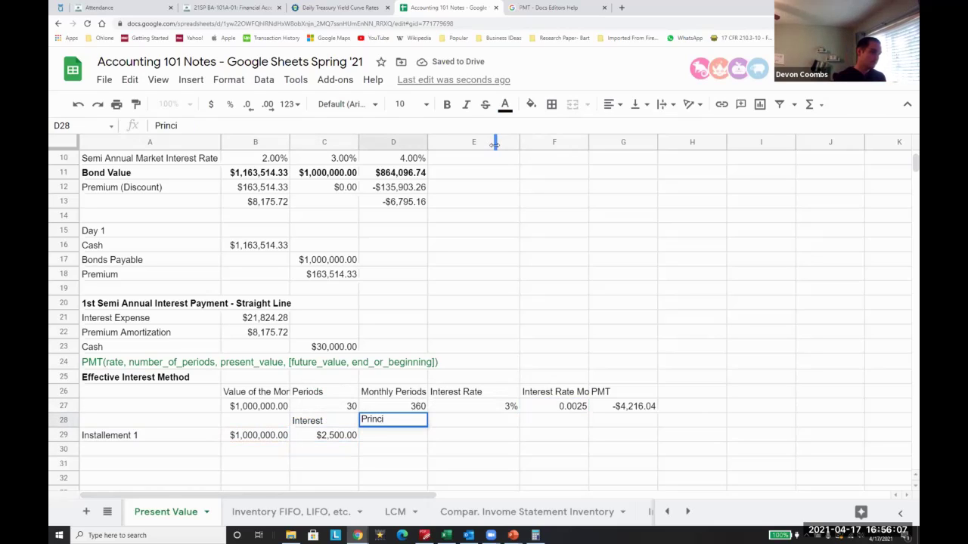
{"action": "key", "text": "Return"}
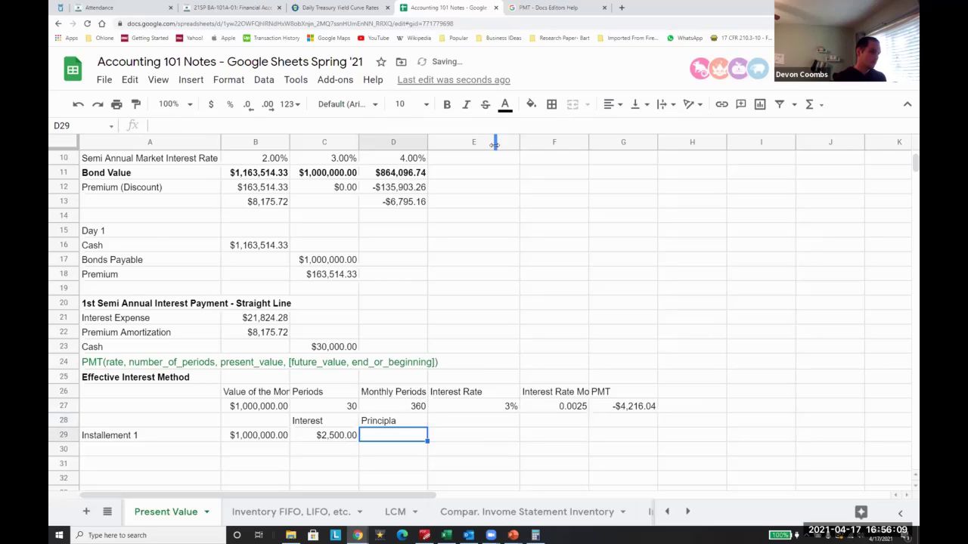
{"action": "key", "text": "Up"}
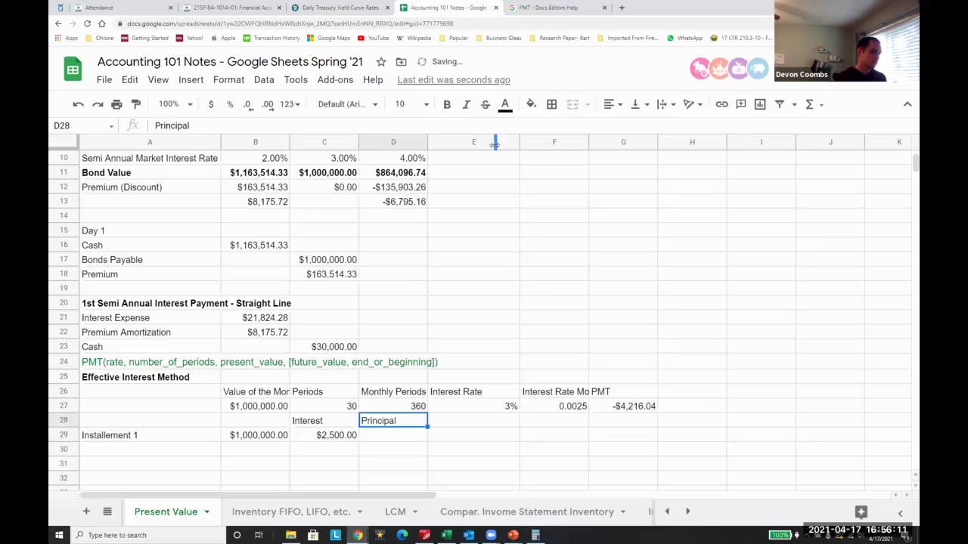
{"action": "key", "text": "BackSpace"}
{"action": "key", "text": "BackSpace"}
{"action": "type", "text": "le"}
{"action": "key", "text": "Return"}
Step: Calculate the first installment's principal in D29 with the formula =C29-G27
{"action": "type", "text": "="}
{"action": "key", "text": "Left"}
{"action": "key", "text": "Left"}
{"action": "key", "text": "Right"}
{"action": "type", "text": "-"}
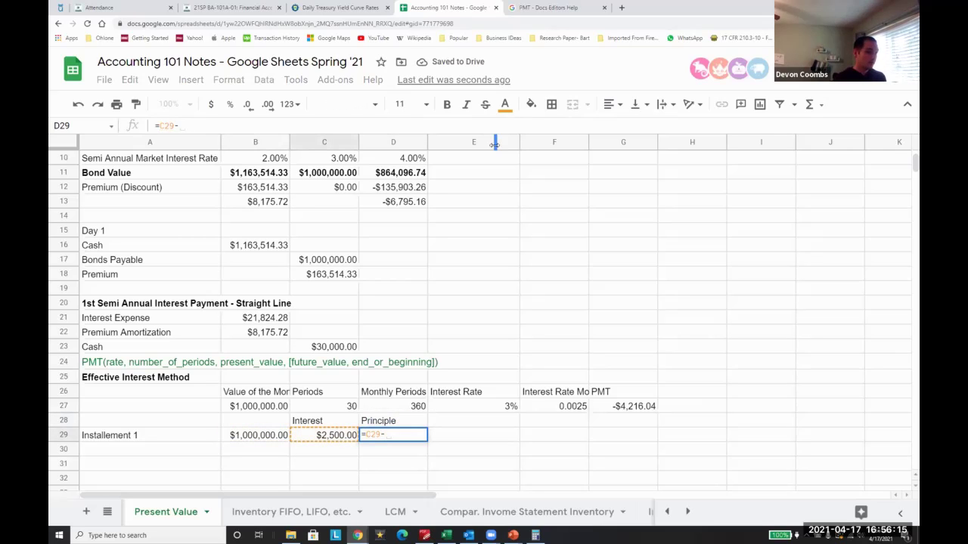
{"action": "key", "text": "Right"}
{"action": "key", "text": "Right"}
{"action": "key", "text": "Up"}
{"action": "key", "text": "Up"}
{"action": "key", "text": "Right"}
{"action": "key", "text": "Return"}
Step: Negate the first installment's interest by changing the formula in C29 to =-B29*F27
{"action": "key", "text": "Up"}
{"action": "key", "text": "Left"}
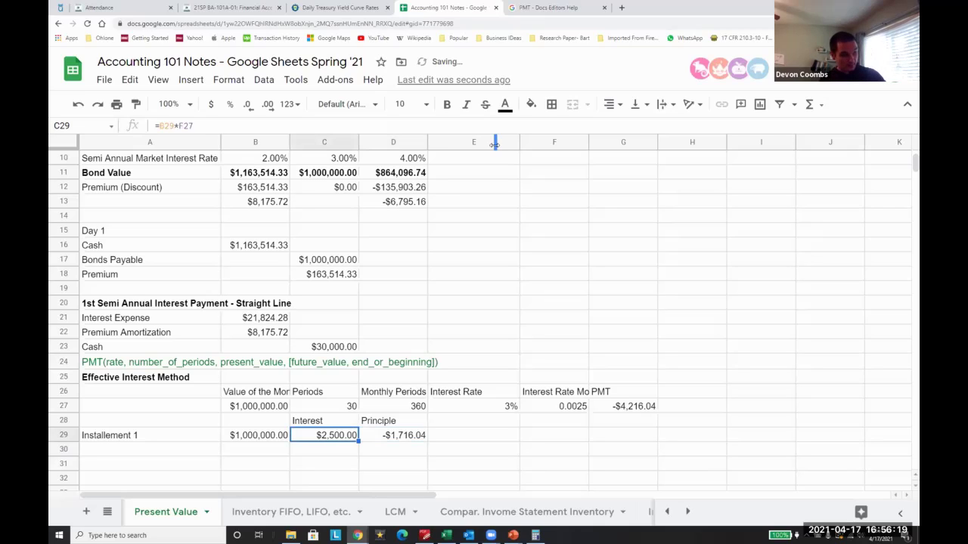
{"action": "key", "text": "F2"}
{"action": "key", "text": "Home"}
{"action": "key", "text": "Right"}
{"action": "type", "text": "-"}
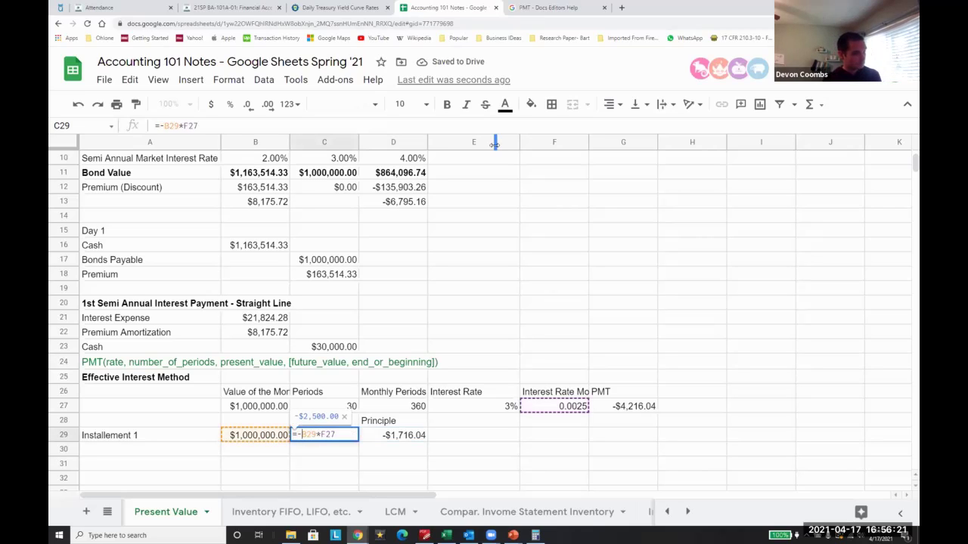
{"action": "key", "text": "Return"}
{"action": "key", "text": "Up"}
{"action": "key", "text": "Right"}
{"action": "key", "text": "Left"}
{"action": "key", "text": "Left"}
{"action": "key", "text": "Right"}
{"action": "key", "text": "F2"}
{"action": "key", "text": "Left"}
{"action": "key", "text": "Left"}
{"action": "key", "text": "Left"}
{"action": "key", "text": "Left"}
{"action": "key", "text": "Delete"}
{"action": "type", "text": "-"}
{"action": "key", "text": "Return"}
{"action": "key", "text": "Up"}
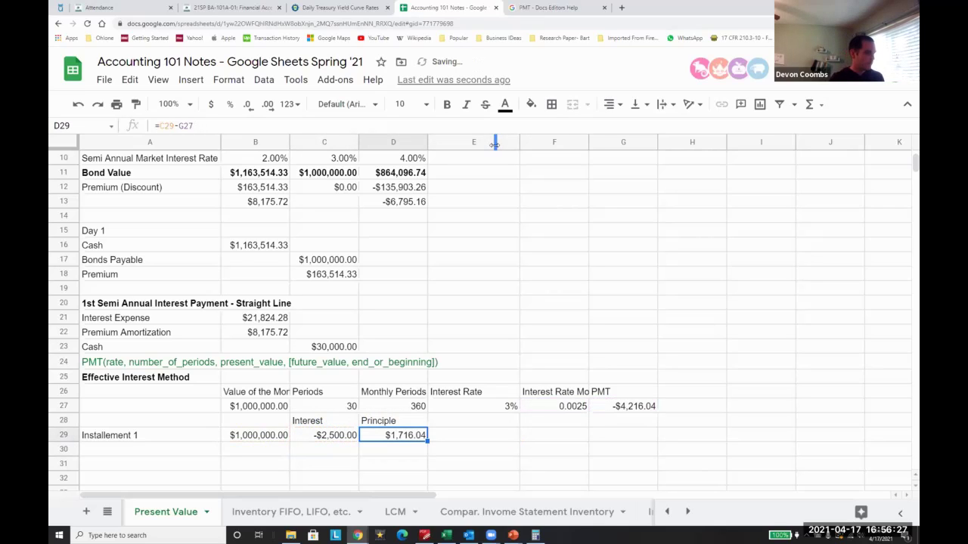
Step: Negate the first installment's principal by changing the formula in D29 to =-(C29-G27)
{"action": "key", "text": "F2"}
{"action": "key", "text": "Left"}
{"action": "key", "text": "Left"}
{"action": "key", "text": "Left"}
{"action": "key", "text": "Left"}
{"action": "key", "text": "Left"}
{"action": "key", "text": "Left"}
{"action": "key", "text": "Left"}
{"action": "type", "text": "("}
{"action": "type", "text": ")"}
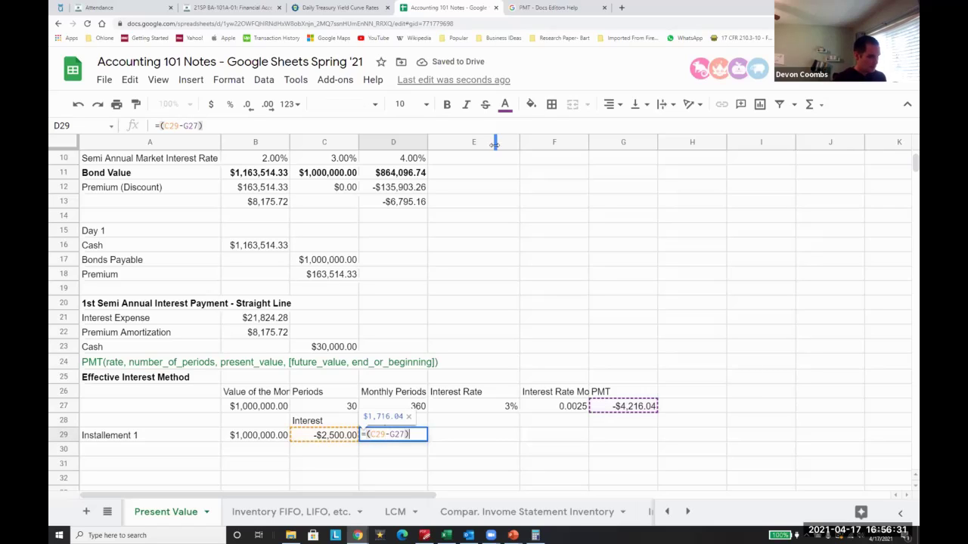
{"action": "type", "text": "-"}
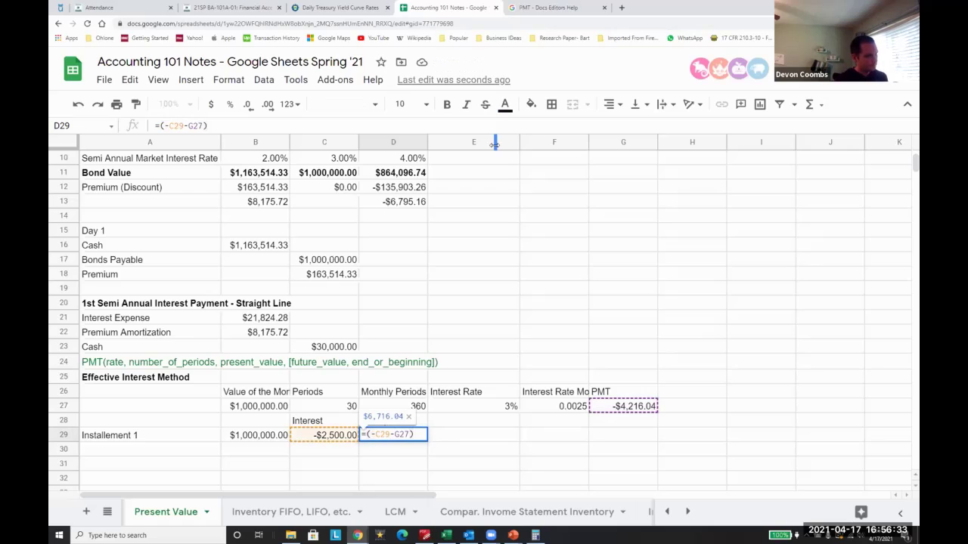
{"action": "key", "text": "BackSpace"}
{"action": "key", "text": "Left"}
{"action": "type", "text": "-"}
{"action": "key", "text": "Return"}
{"action": "key", "text": "Up"}
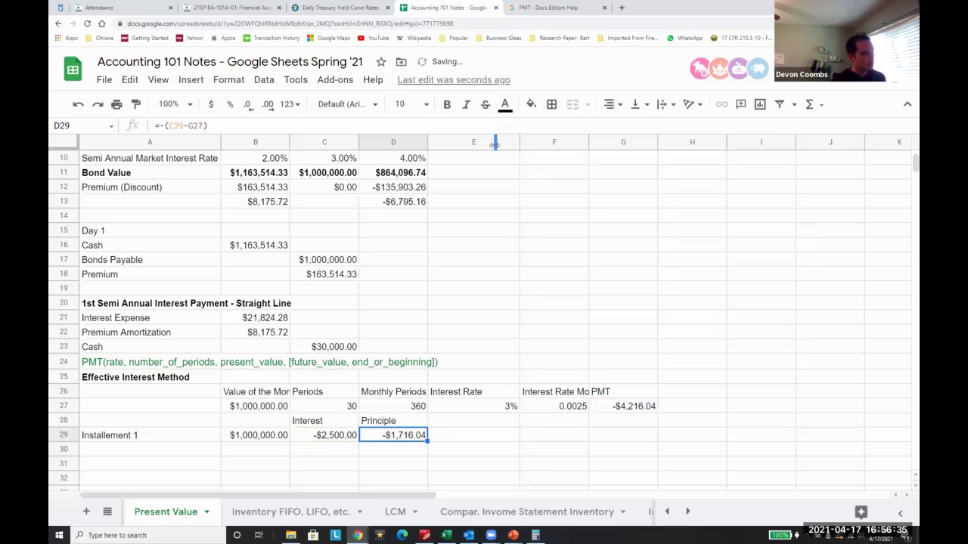
Step: Examine the interest formula in C29 and the principal formula in D29
{"action": "key", "text": "Left"}
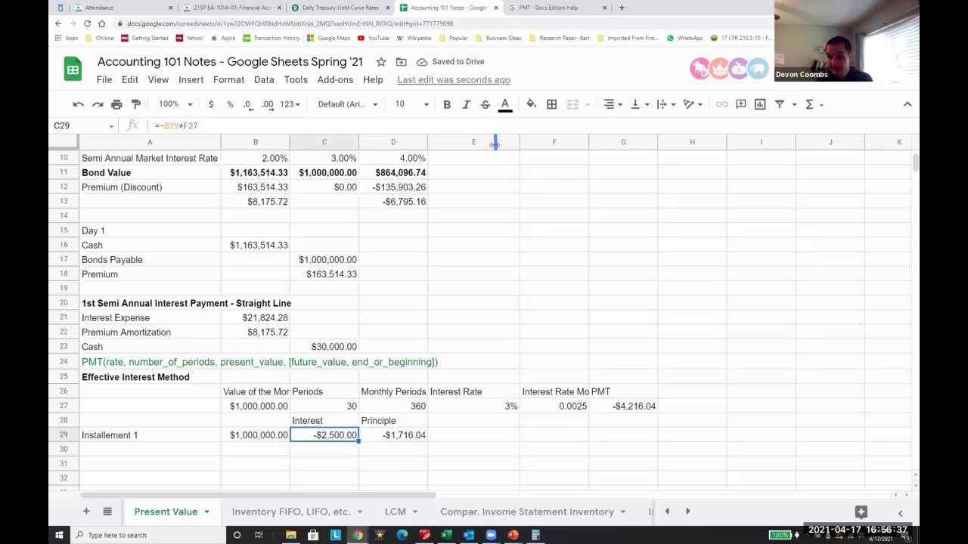
{"action": "key", "text": "Return"}
{"action": "key", "text": "Escape"}
{"action": "key", "text": "Right"}
{"action": "key", "text": "Return"}
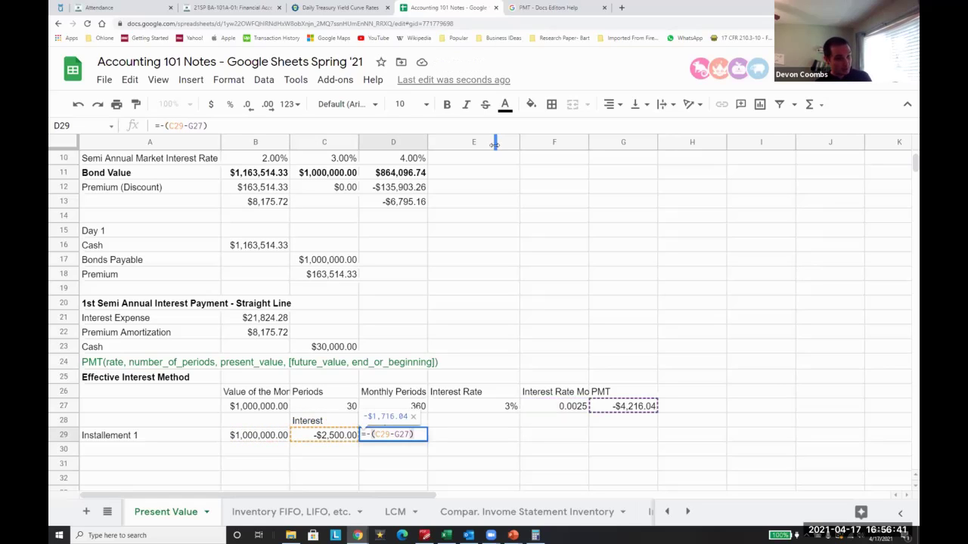
{"action": "key", "text": "Escape"}
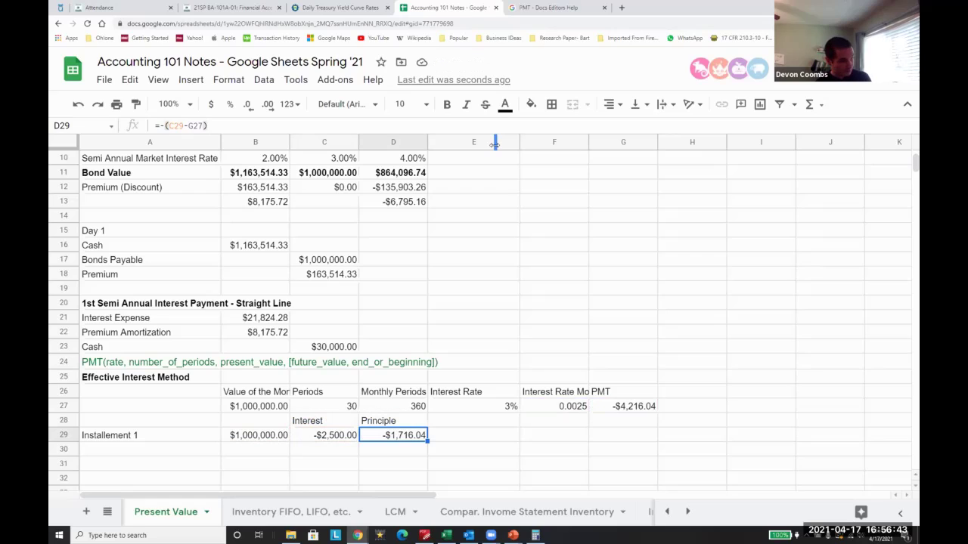
{"action": "key", "text": "Right"}
{"action": "key", "text": "Up"}
{"action": "key", "text": "Down"}
Step: Add the column heading "Beg Value." in B28
{"action": "key", "text": "Left"}
{"action": "key", "text": "Left"}
{"action": "key", "text": "Left"}
{"action": "key", "text": "Up"}
{"action": "type", "text": "FCu"}
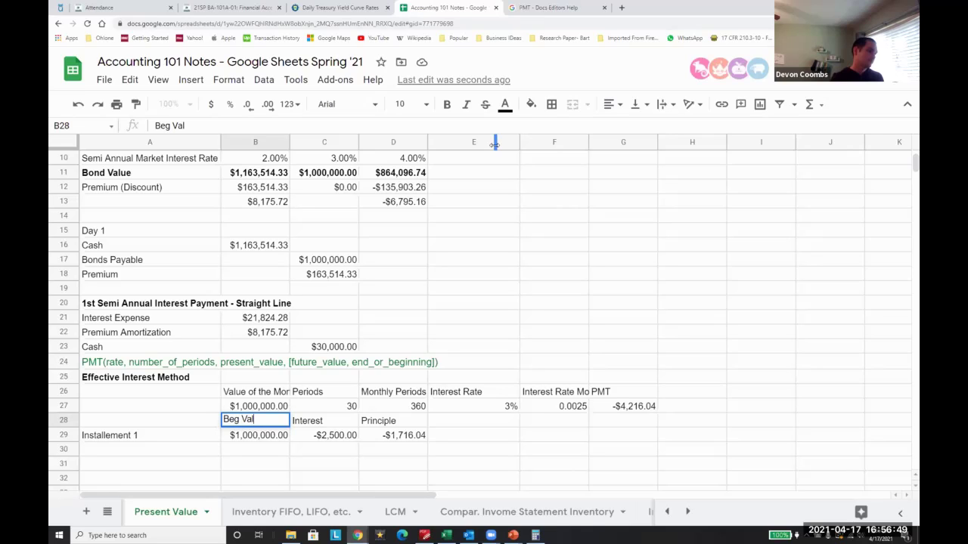
{"action": "key", "text": "Return"}
Step: Add the column heading "Ending Value" in E28
{"action": "key", "text": "Right"}
{"action": "key", "text": "Right"}
{"action": "key", "text": "Right"}
{"action": "key", "text": "Up"}
{"action": "type", "text": "E"}
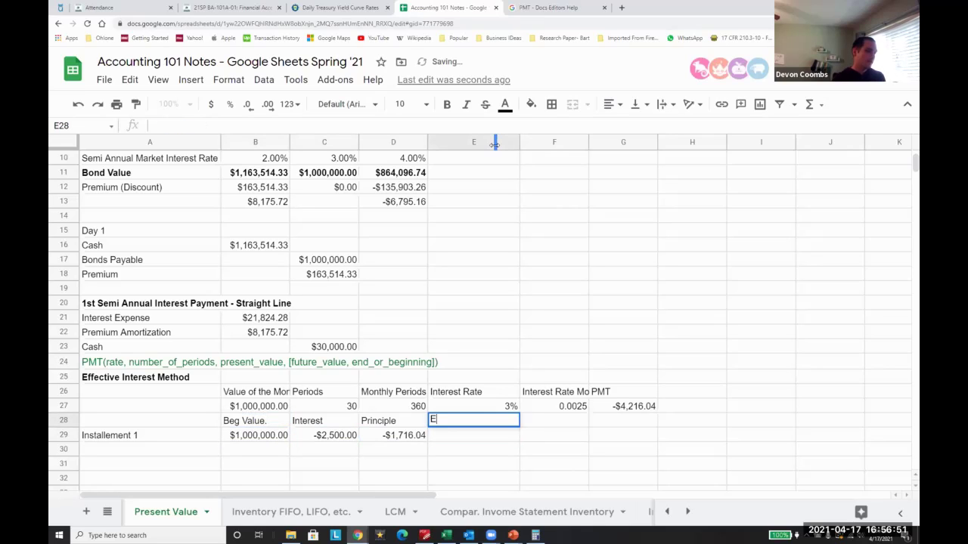
{"action": "type", "text": "nding Value"}
{"action": "key", "text": "Return"}
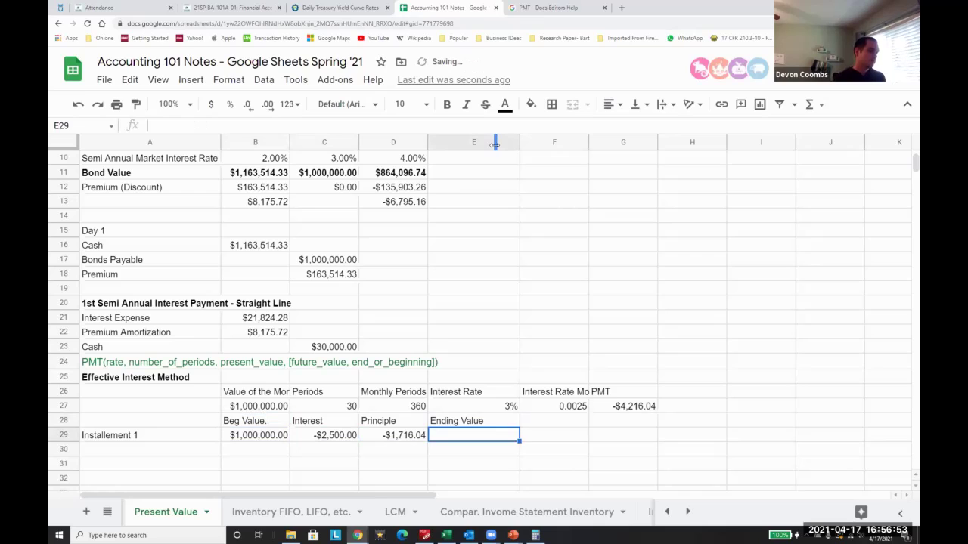
Step: Calculate the first installment's ending value in E29 with the formula =B29+D29
{"action": "type", "text": "="}
{"action": "key", "text": "Left"}
{"action": "key", "text": "Left"}
{"action": "key", "text": "Left"}
{"action": "type", "text": "+"}
{"action": "key", "text": "Left"}
{"action": "key", "text": "Return"}
{"action": "key", "text": "Up"}
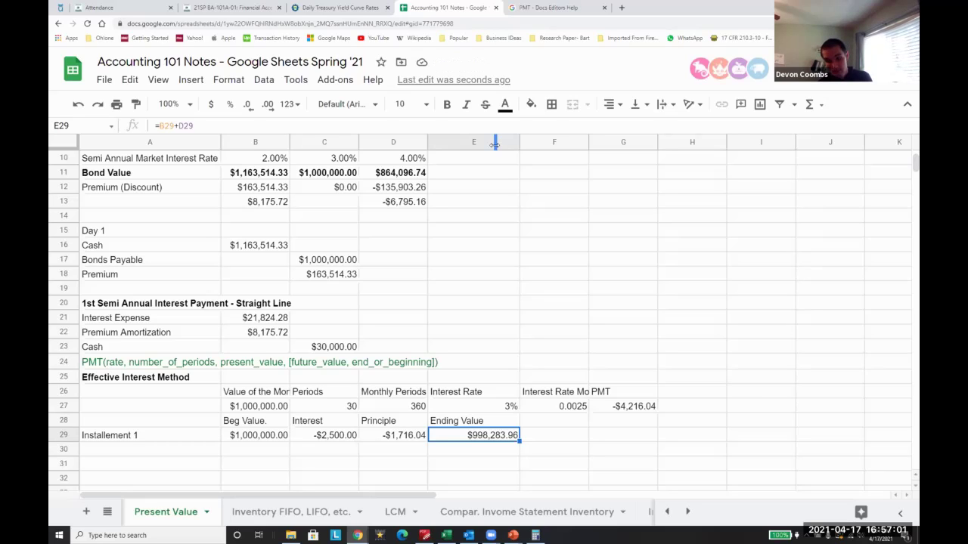
Step: Replace the label in A29 with the number 1 and add the column heading "Installment" in A28
{"action": "key", "text": "Left"}
{"action": "key", "text": "Left"}
{"action": "key", "text": "Left"}
{"action": "key", "text": "Left"}
{"action": "type", "text": "1"}
{"action": "key", "text": "Up"}
{"action": "key", "text": "Return"}
{"action": "type", "text": "Installm"}
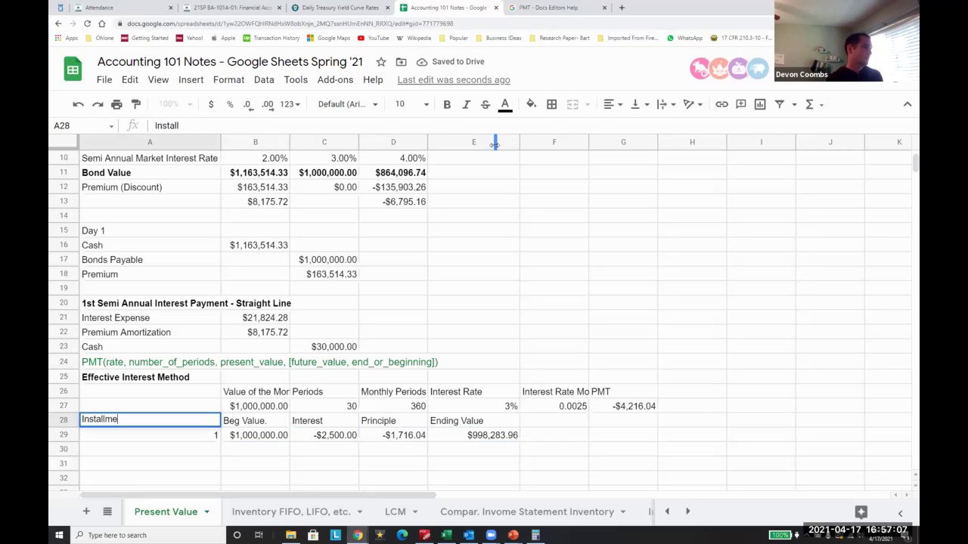
{"action": "type", "text": "ent"}
{"action": "key", "text": "Return"}
Step: Number the second installment in A30 with the formula =A29+1
{"action": "key", "text": "Return"}
{"action": "type", "text": "=A29+1"}
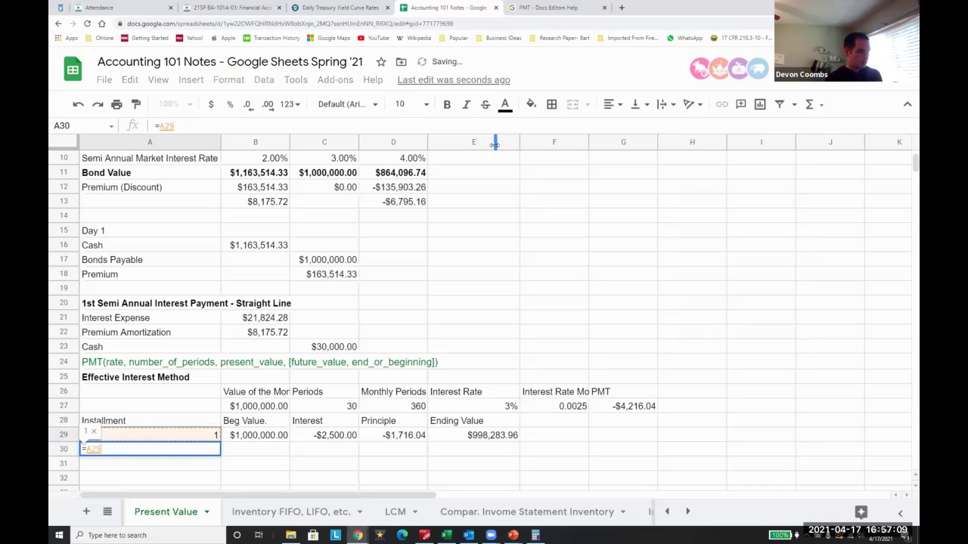
{"action": "key", "text": "Tab"}
Step: Carry the first installment's ending value into B30 with the formula =E29
{"action": "key", "text": "Tab"}
{"action": "key", "text": "Left"}
{"action": "type", "text": "=D30"}
{"action": "key", "text": "Up"}
{"action": "key", "text": "Right"}
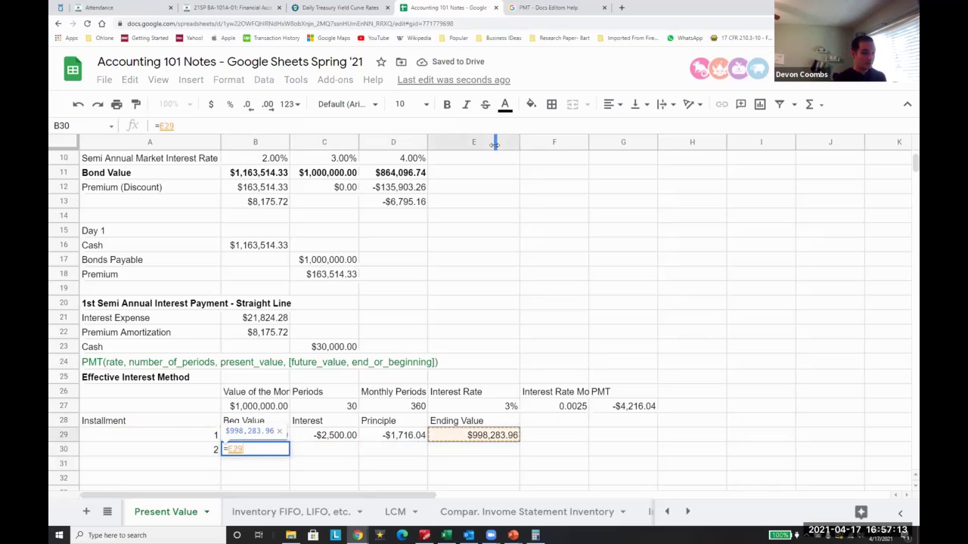
{"action": "key", "text": "Return"}
Step: Calculate the second installment's interest in C30 with the formula =B30*$F$27, keeping the monthly rate reference absolute
{"action": "key", "text": "Right"}
{"action": "key", "text": "Up"}
{"action": "key", "text": "Down"}
{"action": "type", "text": "="}
{"action": "key", "text": "Left"}
{"action": "type", "text": "*"}
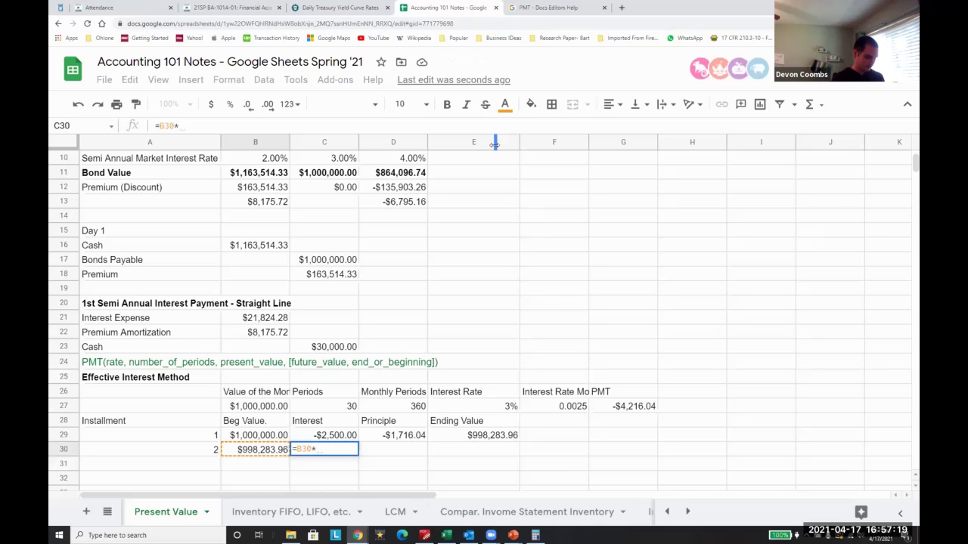
{"action": "left_click", "coordinate": [574, 409]}
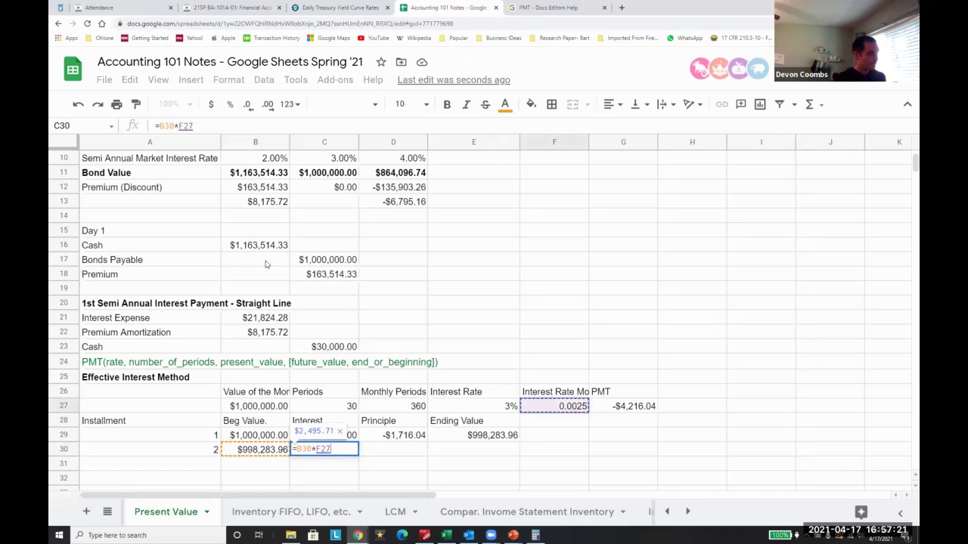
{"action": "left_click", "coordinate": [179, 126]}
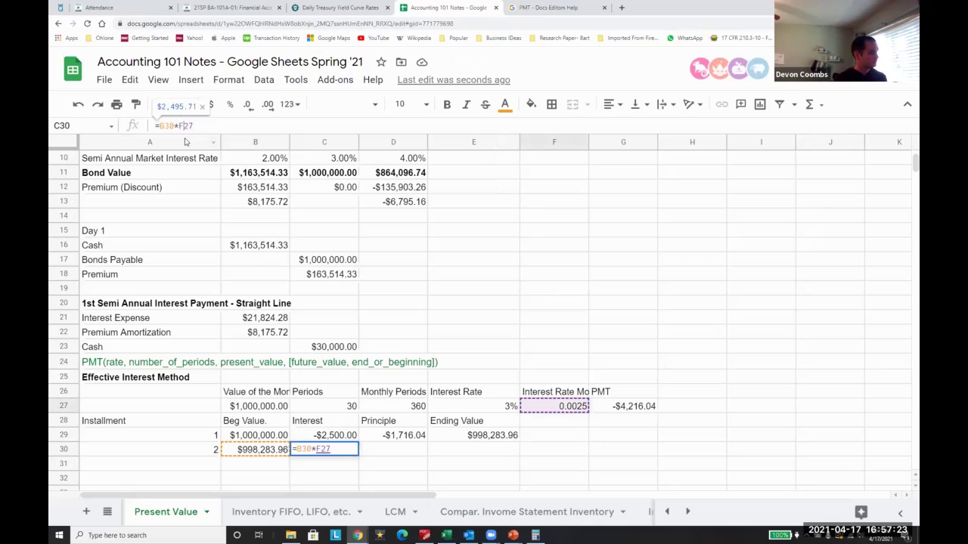
{"action": "type", "text": "$F$"}
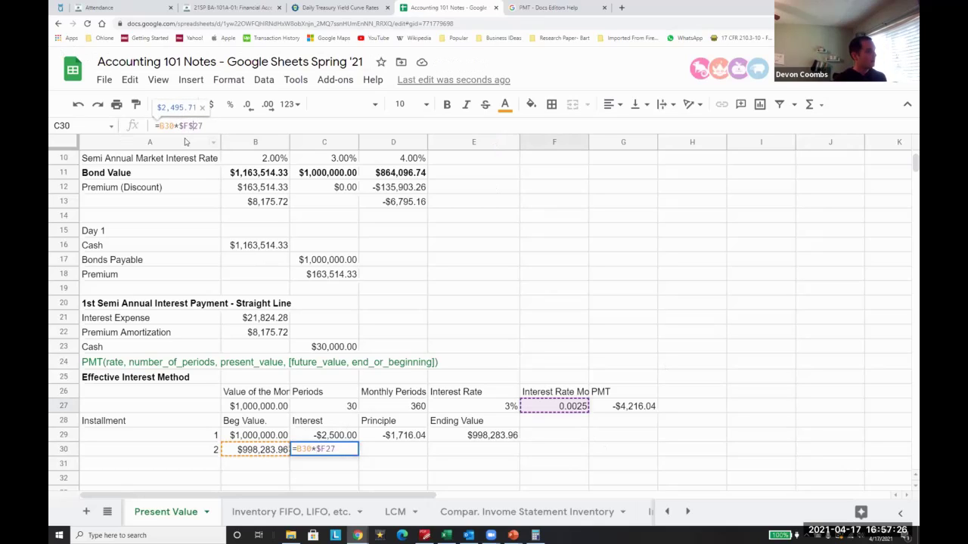
{"action": "key", "text": "Return"}
Step: Calculate the second installment's principal in D30 with the formula =C30+G27
{"action": "key", "text": "Up"}
{"action": "key", "text": "Right"}
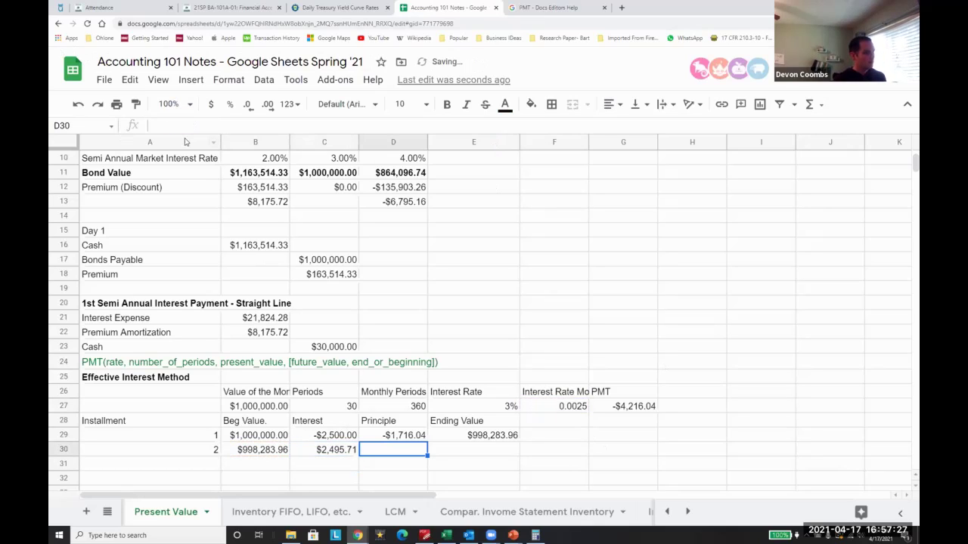
{"action": "type", "text": "="}
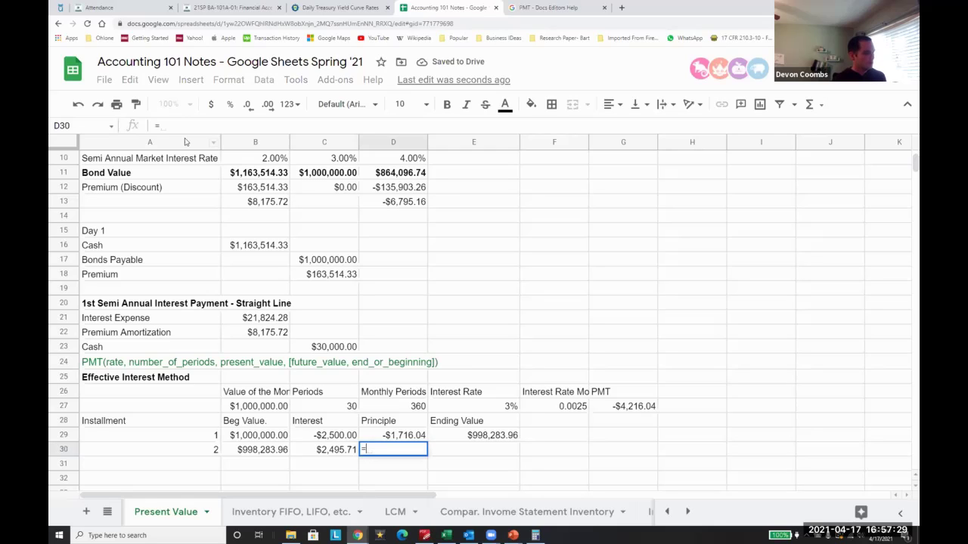
{"action": "key", "text": "Left"}
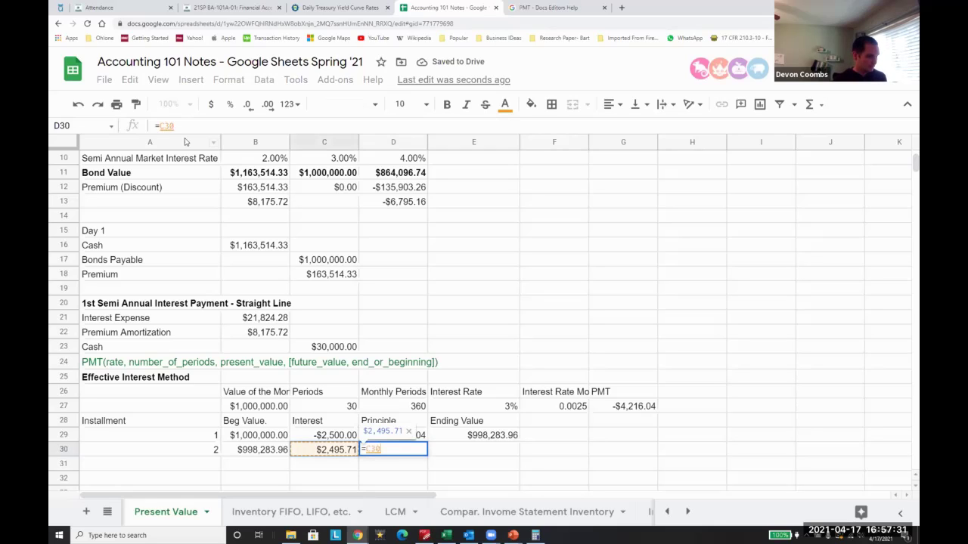
{"action": "key", "text": "Left"}
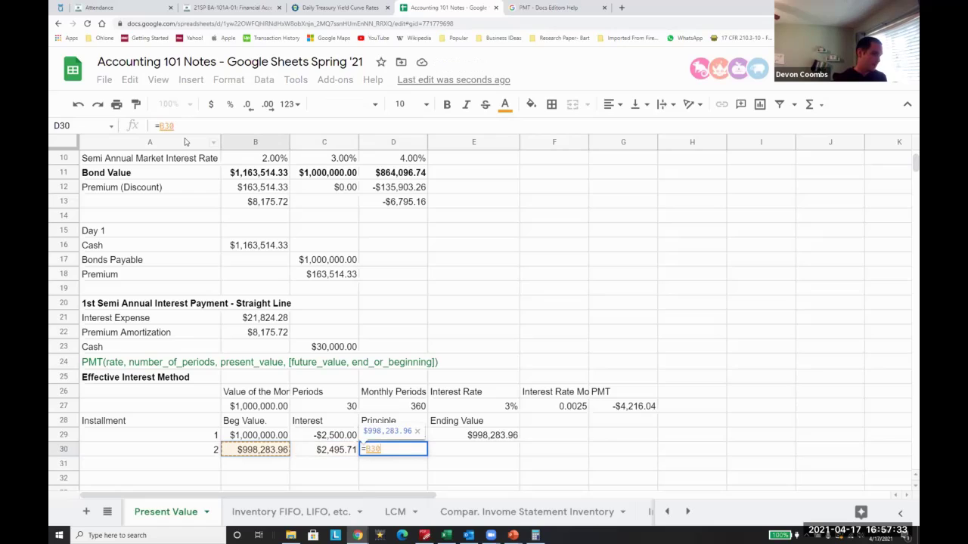
{"action": "key", "text": "Right"}
{"action": "type", "text": "-"}
{"action": "key", "text": "BackSpace"}
{"action": "type", "text": "+"}
{"action": "left_click", "coordinate": [623, 408]}
{"action": "key", "text": "Return"}
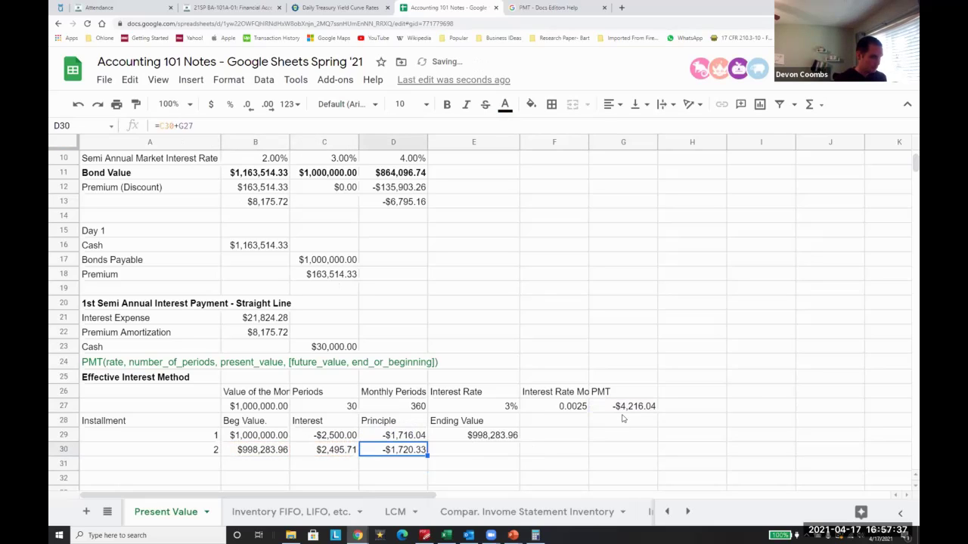
Step: Calculate the second installment's ending value in E30 with the formula =B30+D30
{"action": "key", "text": "Right"}
{"action": "type", "text": "="}
{"action": "key", "text": "Left"}
{"action": "key", "text": "Left"}
{"action": "key", "text": "Left"}
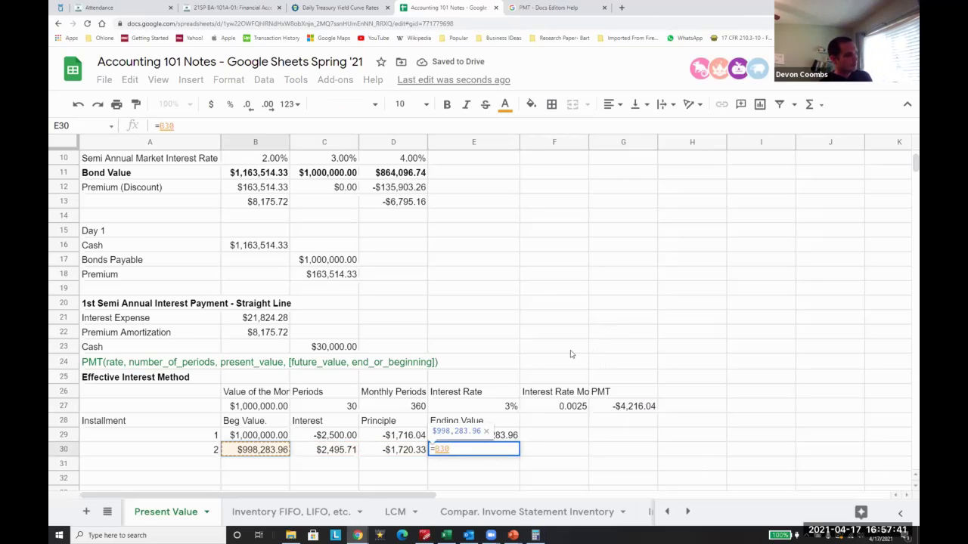
{"action": "type", "text": "+"}
{"action": "key", "text": "Left"}
{"action": "key", "text": "Return"}
Step: Make the reference to the PMT cell G27 absolute in the principal formula in D30
{"action": "key", "text": "Up"}
{"action": "key", "text": "Left"}
{"action": "scroll", "coordinate": [507, 391], "scroll_direction": "down", "scroll_amount": 1}
{"action": "key", "text": "F2"}
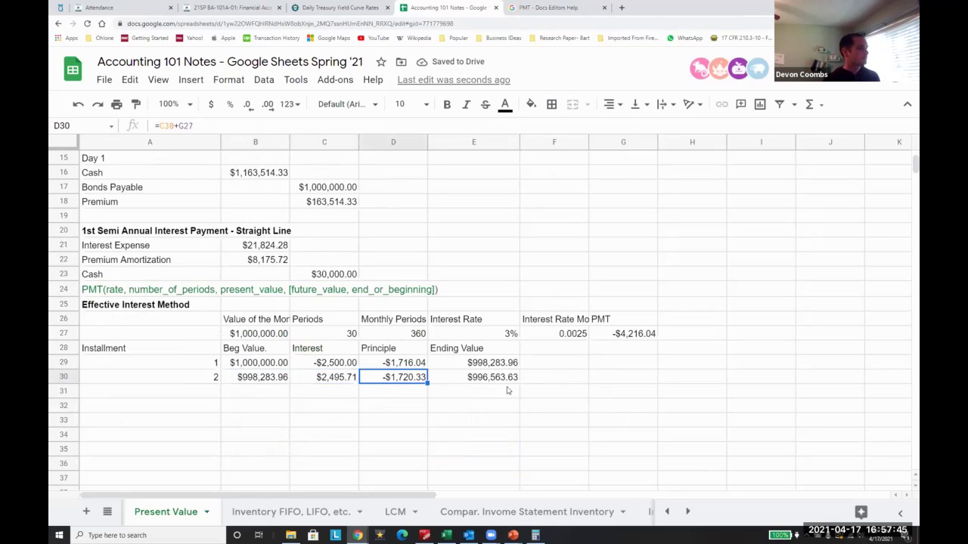
{"action": "left_click", "coordinate": [178, 126]}
{"action": "key", "text": "F4"}
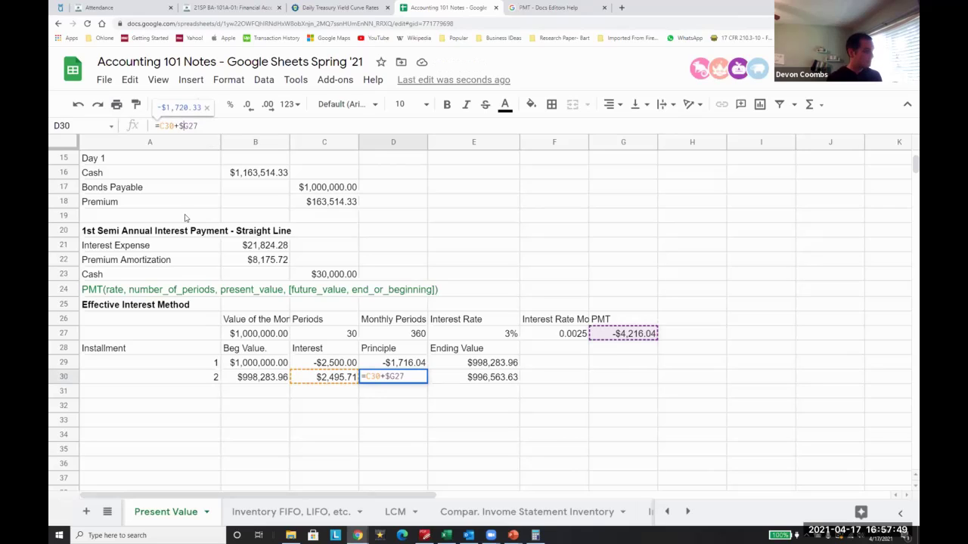
{"action": "key", "text": "Return"}
Step: Copy the installment number formula from A30 down column A through row 74
{"action": "key", "text": "Left"}
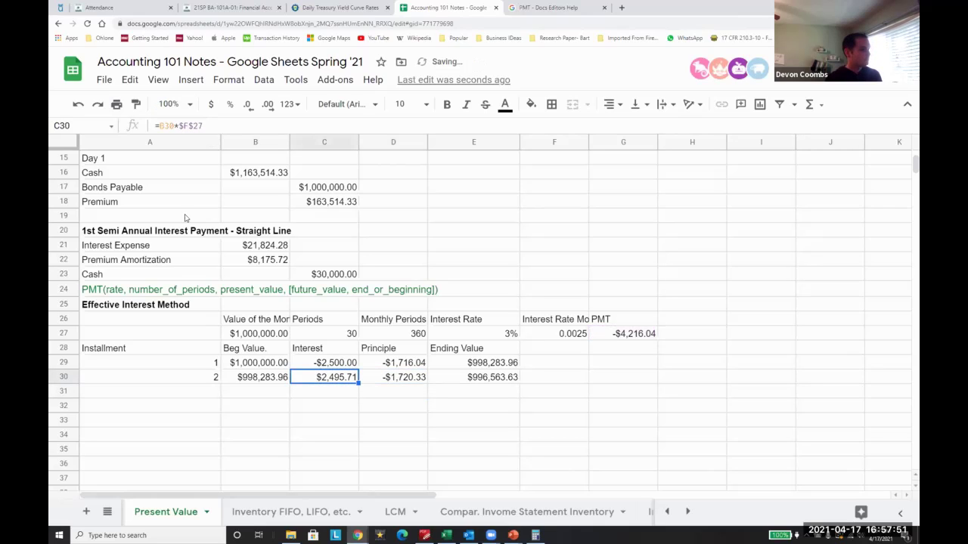
{"action": "key", "text": "Left"}
{"action": "key", "text": "shift+Right"}
{"action": "key", "text": "shift+Right"}
{"action": "key", "text": "shift+Right"}
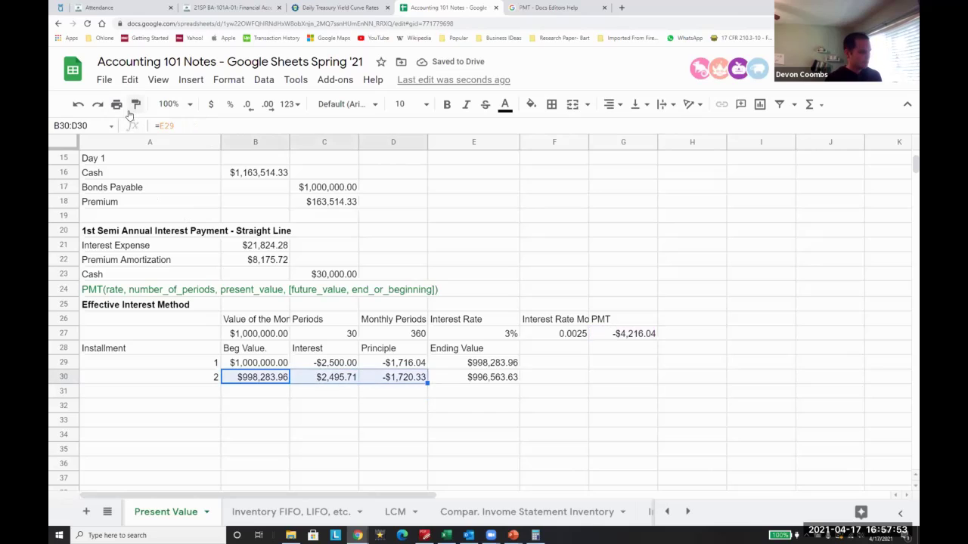
{"action": "key", "text": "Left"}
{"action": "key", "text": "ctrl+c"}
{"action": "key", "text": "Down"}
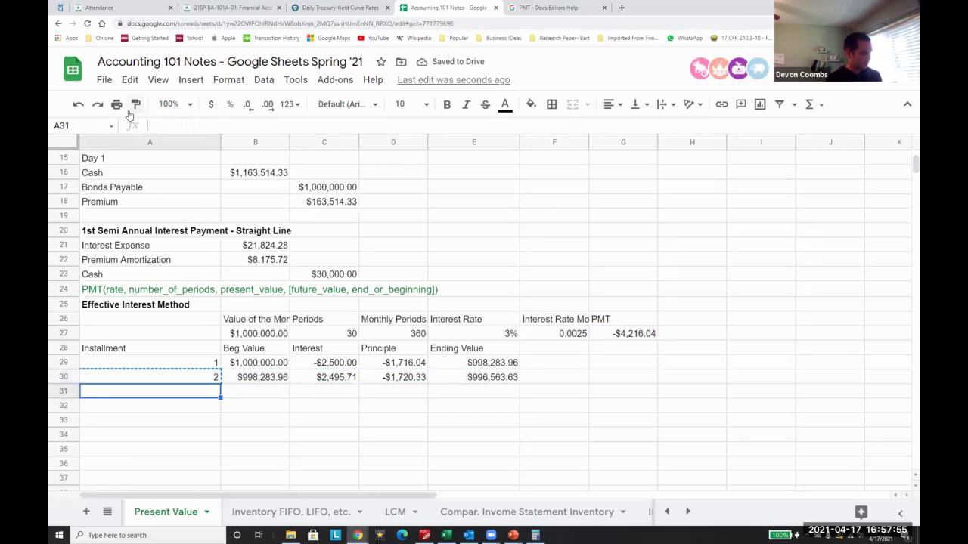
{"action": "key", "text": "Down"}
{"action": "key", "text": "Down"}
{"action": "key", "text": "Down"}
{"action": "key", "text": "Down"}
{"action": "key", "text": "Down"}
{"action": "key", "text": "Down"}
{"action": "key", "text": "Down"}
{"action": "key", "text": "Down"}
{"action": "key", "text": "Down"}
{"action": "key", "text": "Down"}
{"action": "key", "text": "Down"}
{"action": "key", "text": "Down"}
{"action": "key", "text": "Down"}
{"action": "key", "text": "Down"}
{"action": "key", "text": "Down"}
{"action": "key", "text": "Down"}
{"action": "key", "text": "Down"}
{"action": "key", "text": "Down"}
{"action": "key", "text": "Down"}
{"action": "key", "text": "Down"}
{"action": "key", "text": "Down"}
{"action": "key", "text": "Down"}
{"action": "key", "text": "Down"}
{"action": "key", "text": "ctrl+shift+Up"}
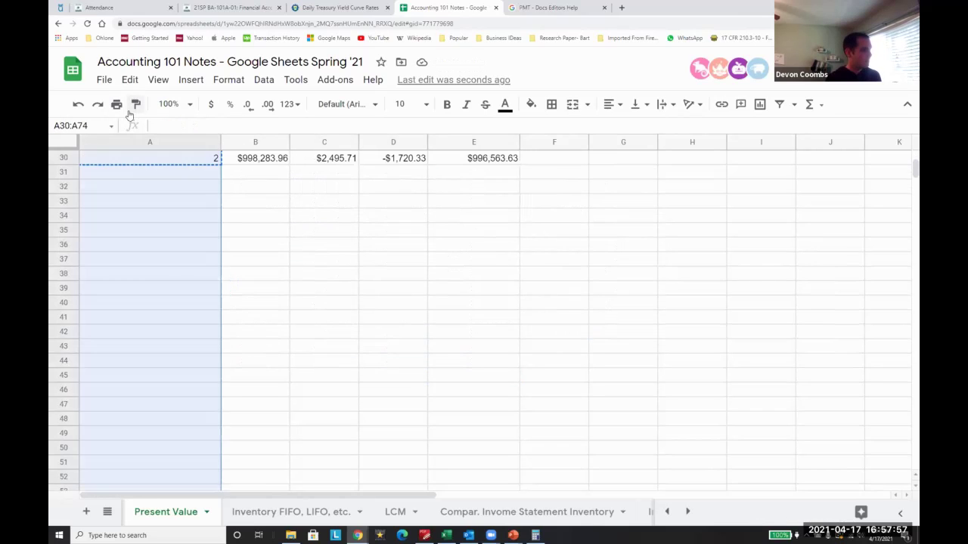
{"action": "key", "text": "ctrl+v"}
Step: Copy the second installment's formulas in B30:E30 into the rows of installments 3 to 6, rows 31 to 34
{"action": "key", "text": "Up"}
{"action": "key", "text": "Up"}
{"action": "key", "text": "Up"}
{"action": "key", "text": "Right"}
{"action": "key", "text": "Down"}
{"action": "key", "text": "Down"}
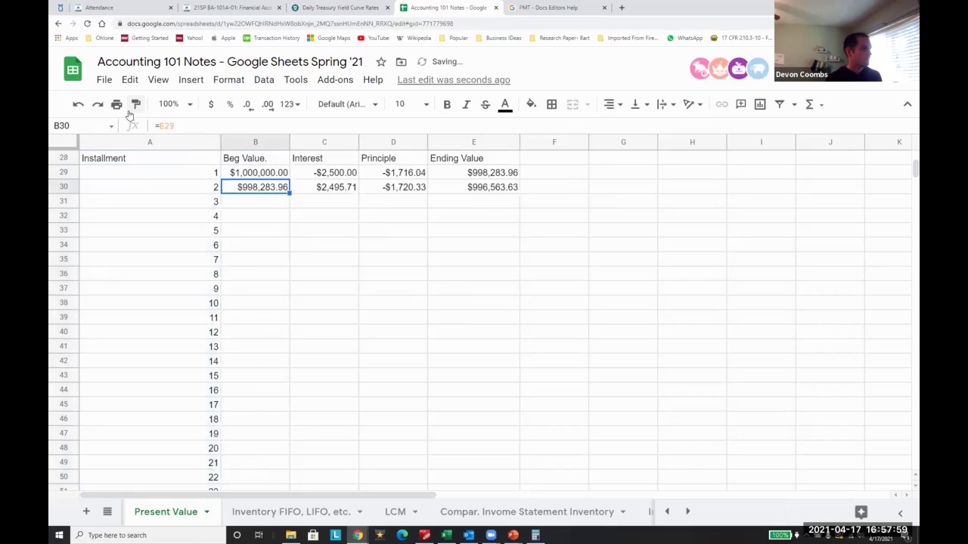
{"action": "key", "text": "shift+Right"}
{"action": "key", "text": "ctrl+c"}
{"action": "key", "text": "shift+Right"}
{"action": "key", "text": "shift+Right"}
{"action": "key", "text": "ctrl+c"}
{"action": "key", "text": "Down"}
{"action": "key", "text": "ctrl+v"}
{"action": "key", "text": "Down"}
{"action": "key", "text": "ctrl+v"}
{"action": "key", "text": "Down"}
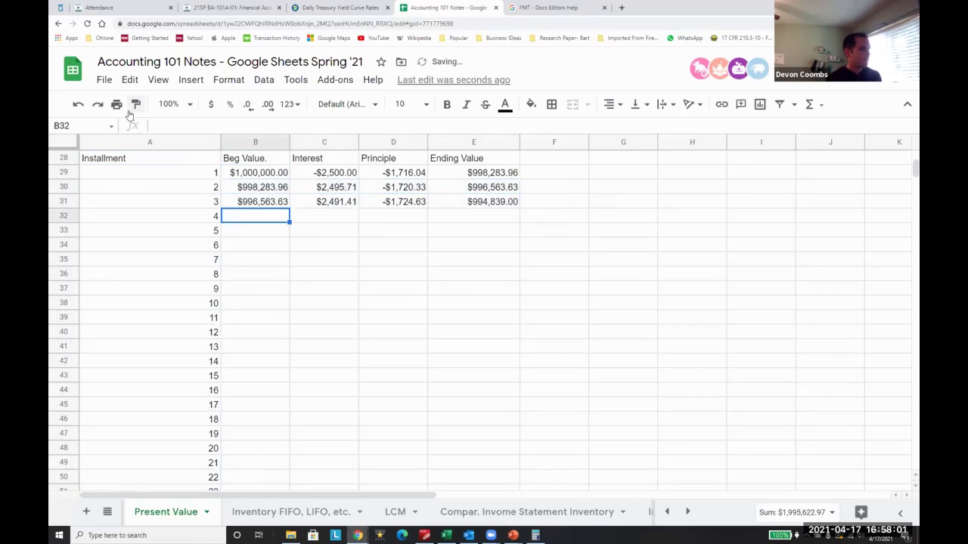
{"action": "key", "text": "ctrl+v"}
{"action": "key", "text": "Down"}
{"action": "key", "text": "ctrl+v"}
{"action": "key", "text": "Down"}
Step: Paste the copied beginning value, interest, principal and ending value formulas into B35:E74
{"action": "key", "text": "Left"}
{"action": "key", "text": "ctrl+Down"}
{"action": "key", "text": "Right"}
{"action": "key", "text": "ctrl+shift+Up"}
{"action": "key", "text": "shift+Down"}
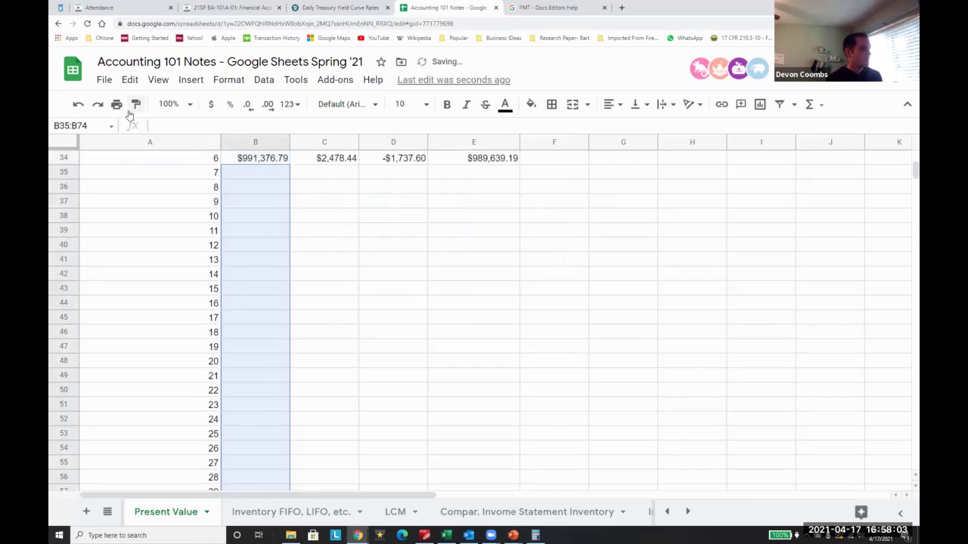
{"action": "key", "text": "shift+Right"}
{"action": "key", "text": "shift+Right"}
{"action": "key", "text": "shift+Right"}
{"action": "key", "text": "ctrl+v"}
Step: Extend the installment numbering formula from A74 down column A through row 443
{"action": "key", "text": "Up"}
{"action": "key", "text": "ctrl+Up"}
{"action": "key", "text": "Down"}
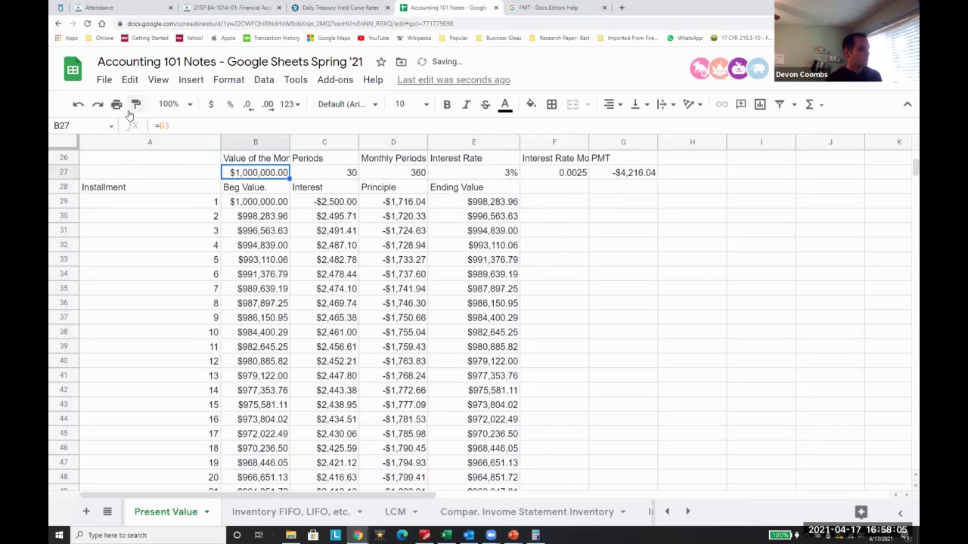
{"action": "key", "text": "Left"}
{"action": "key", "text": "Down"}
{"action": "key", "text": "ctrl+Down"}
{"action": "key", "text": "ctrl+c"}
{"action": "key", "text": "Down"}
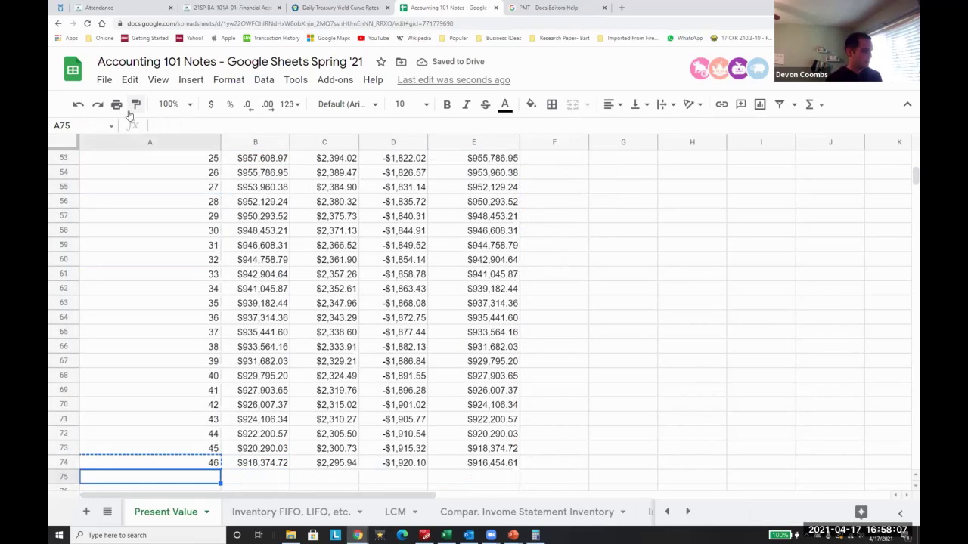
{"action": "key", "text": "Escape"}
{"action": "key", "text": "Page_Down"}
{"action": "key", "text": "Page_Down"}
{"action": "key", "text": "Page_Down"}
{"action": "key", "text": "Page_Down"}
{"action": "key", "text": "Page_Down"}
{"action": "key", "text": "Page_Down"}
{"action": "key", "text": "Page_Down"}
{"action": "key", "text": "Page_Down"}
{"action": "key", "text": "Page_Down"}
{"action": "key", "text": "Page_Down"}
{"action": "key", "text": "Page_Down"}
{"action": "key", "text": "Page_Down"}
{"action": "key", "text": "Page_Down"}
{"action": "key", "text": "Page_Down"}
{"action": "key", "text": "Page_Down"}
{"action": "key", "text": "Page_Down"}
{"action": "key", "text": "ctrl+shift+Up"}
{"action": "key", "text": "ctrl+v"}
Step: Fill the beginning value, interest, principal and ending value formulas down from row 74 through row 443
{"action": "key", "text": "ctrl+Up"}
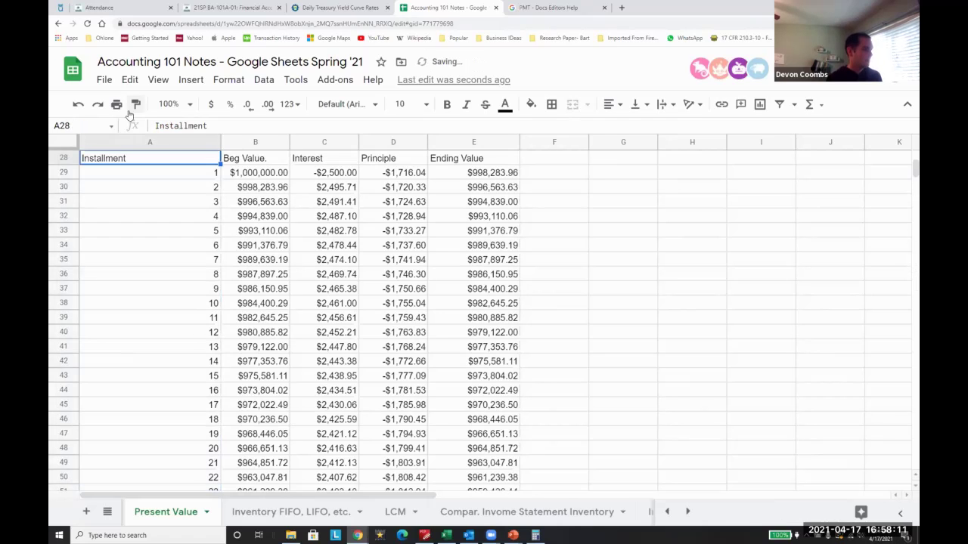
{"action": "key", "text": "Down"}
{"action": "key", "text": "Right"}
{"action": "key", "text": "ctrl+Down"}
{"action": "key", "text": "Left"}
{"action": "key", "text": "ctrl+Down"}
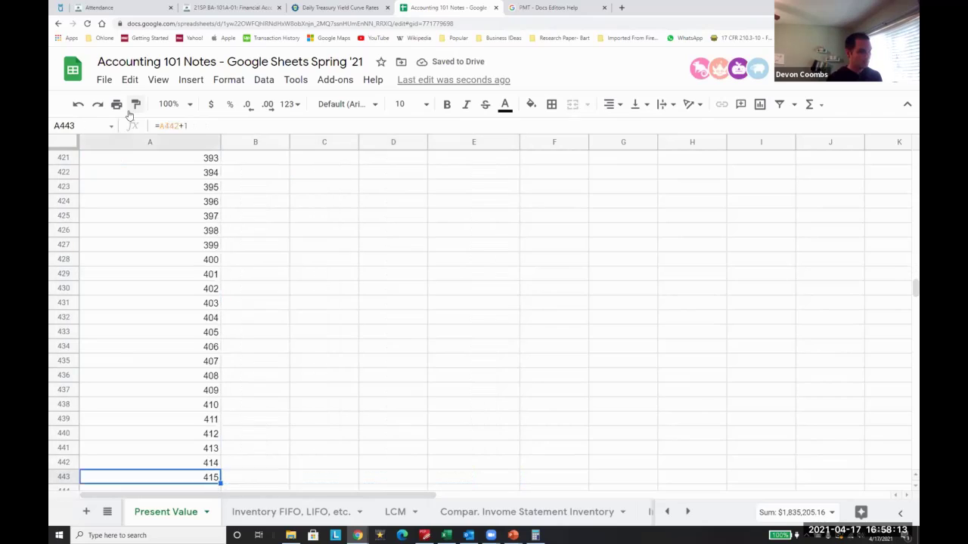
{"action": "key", "text": "Right"}
{"action": "key", "text": "ctrl+shift+Up"}
{"action": "key", "text": "shift+Right"}
{"action": "key", "text": "shift+Right"}
{"action": "key", "text": "shift+Right"}
{"action": "key", "text": "ctrl+v"}
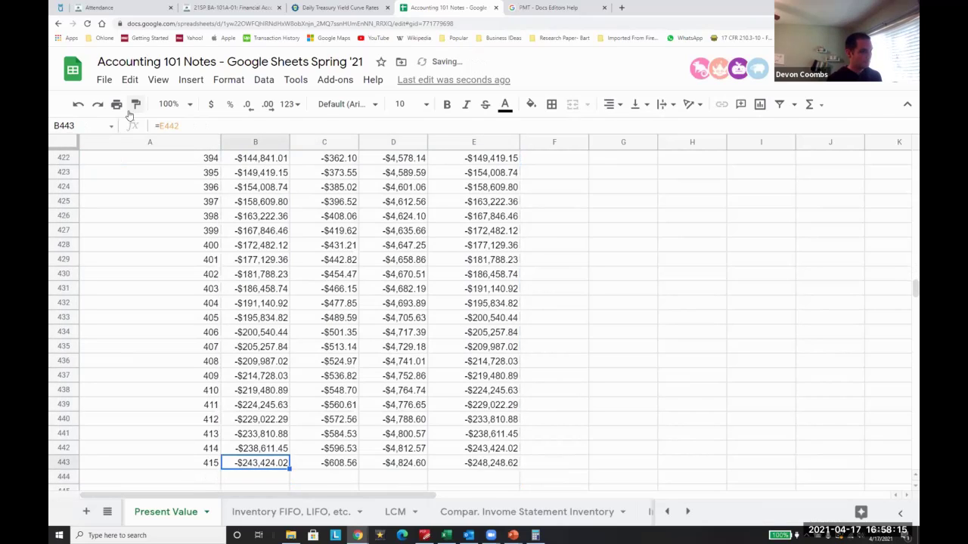
Step: Examine the schedule around installment 360 in row 388, checking its ending value in E388
{"action": "key", "text": "ctrl+Up"}
{"action": "scroll", "coordinate": [446, 421], "scroll_direction": "down", "scroll_amount": 15}
{"action": "scroll", "coordinate": [446, 422], "scroll_direction": "down", "scroll_amount": 20}
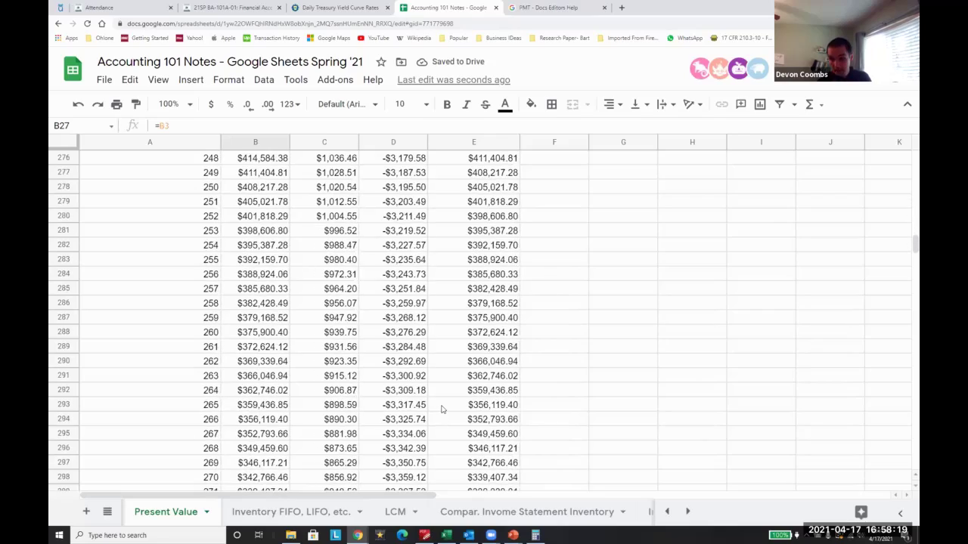
{"action": "scroll", "coordinate": [442, 409], "scroll_direction": "down", "scroll_amount": 20}
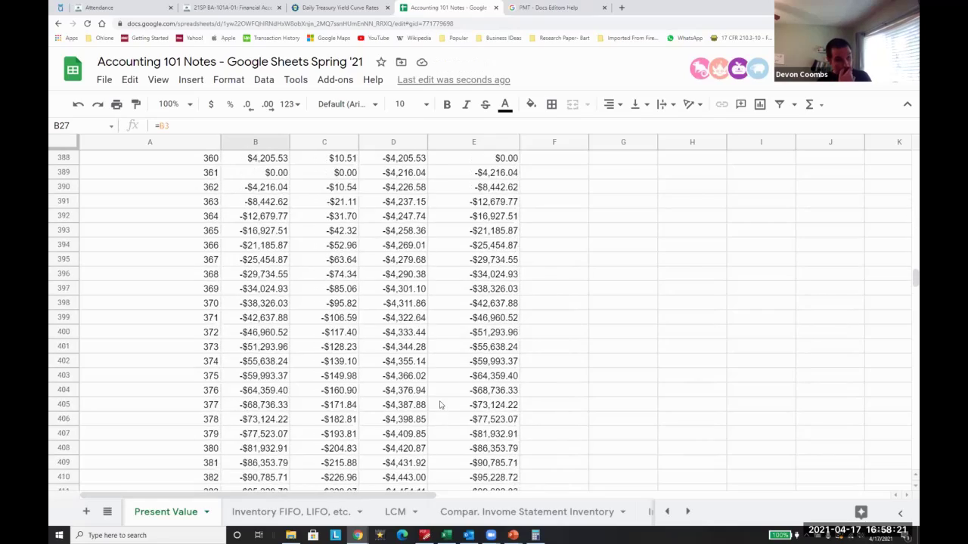
{"action": "scroll", "coordinate": [446, 370], "scroll_direction": "up", "scroll_amount": 4}
{"action": "left_click", "coordinate": [513, 333]}
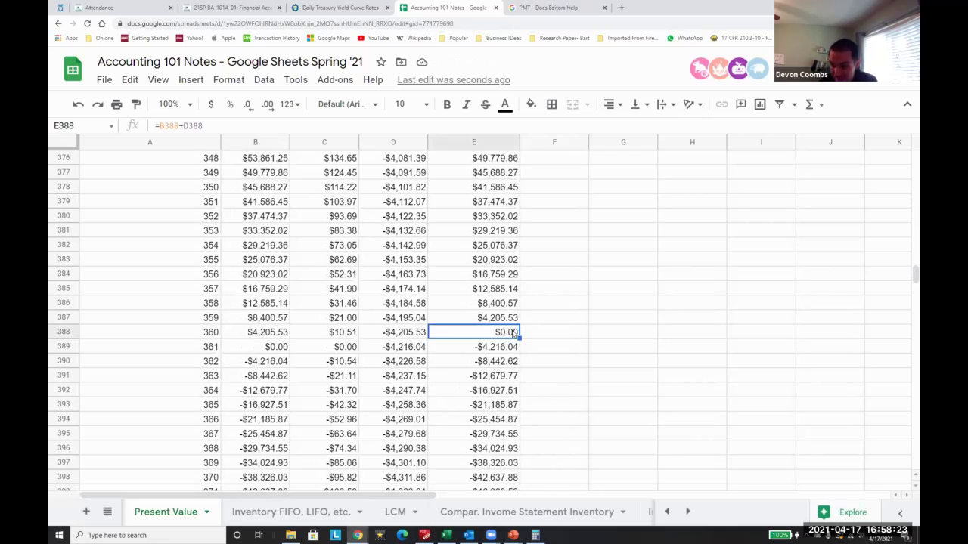
{"action": "key", "text": "shift+Left"}
{"action": "key", "text": "shift+Left"}
{"action": "key", "text": "shift+Left"}
{"action": "key", "text": "shift+Left"}
Step: Delete the contents of the surplus installments 361 to 415 in A389:E443
{"action": "key", "text": "Down"}
{"action": "key", "text": "Left"}
{"action": "key", "text": "Left"}
{"action": "key", "text": "Left"}
{"action": "key", "text": "Left"}
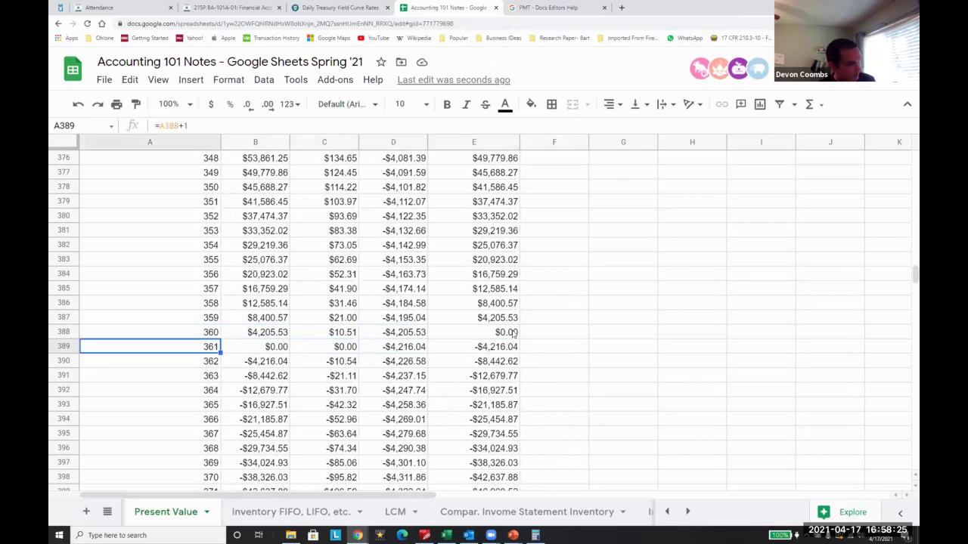
{"action": "key", "text": "shift+Right"}
{"action": "key", "text": "shift+Right"}
{"action": "key", "text": "shift+Right"}
{"action": "key", "text": "shift+Right"}
{"action": "key", "text": "shift+Down"}
{"action": "key", "text": "ctrl+shift+Down"}
{"action": "key", "text": "Delete"}
{"action": "key", "text": "ctrl+Up"}
{"action": "key", "text": "Up"}
{"action": "key", "text": "Up"}
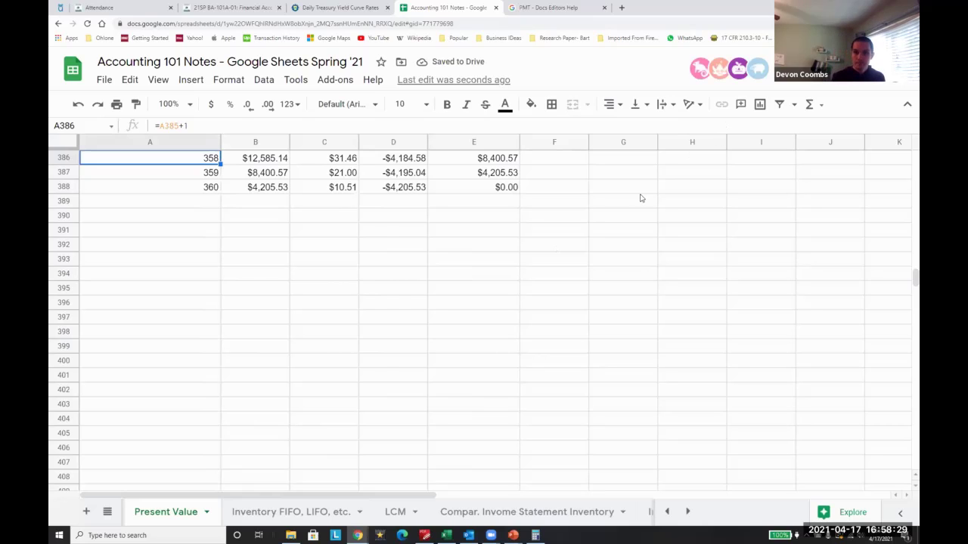
Step: Review how the interest amounts in column C change from the first installment through installment 13
{"action": "key", "text": "ctrl+Up"}
{"action": "key", "text": "Down"}
{"action": "key", "text": "Right"}
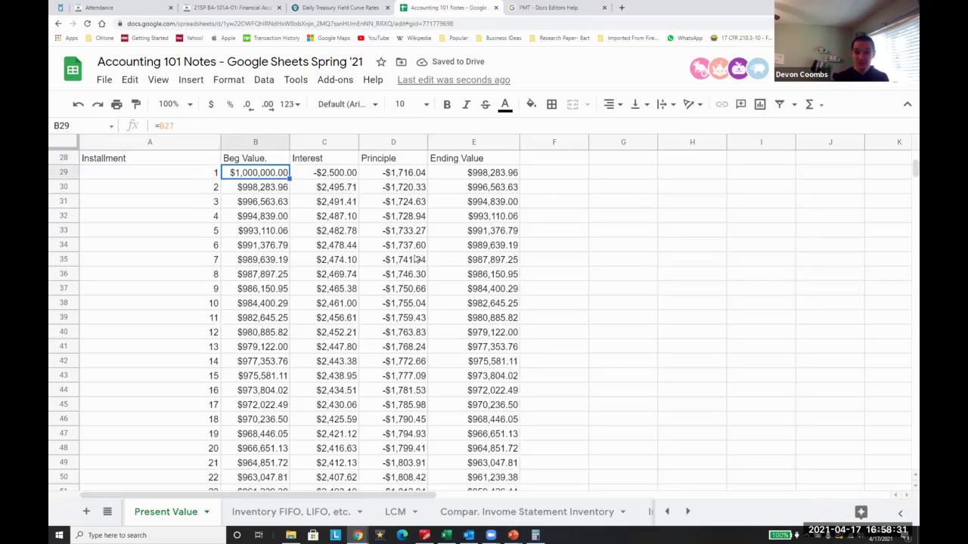
{"action": "key", "text": "Right"}
{"action": "key", "text": "Left"}
{"action": "key", "text": "Right"}
{"action": "key", "text": "Down"}
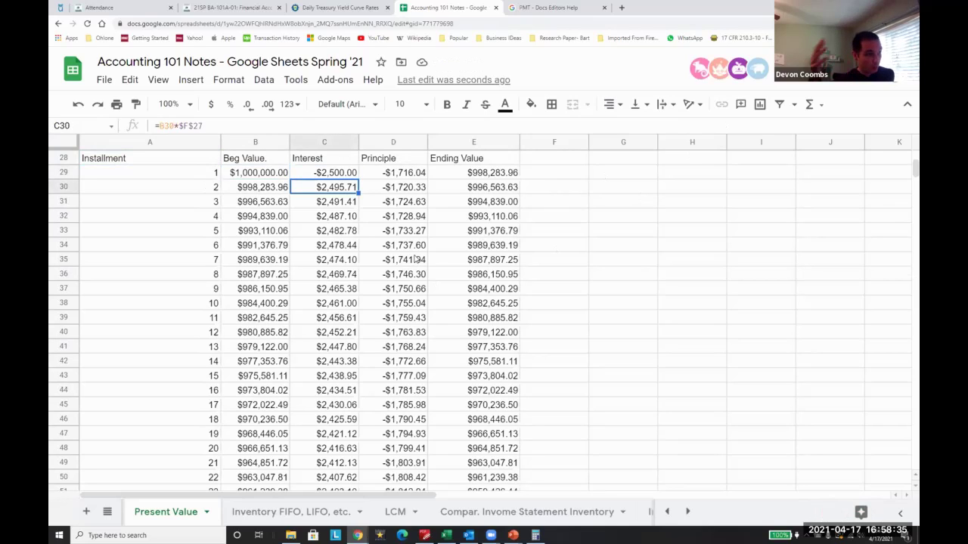
{"action": "key", "text": "Down"}
{"action": "key", "text": "Down"}
{"action": "key", "text": "Down"}
{"action": "key", "text": "Down"}
{"action": "key", "text": "Down"}
{"action": "key", "text": "Down"}
{"action": "key", "text": "Down"}
{"action": "key", "text": "Down"}
{"action": "key", "text": "Down"}
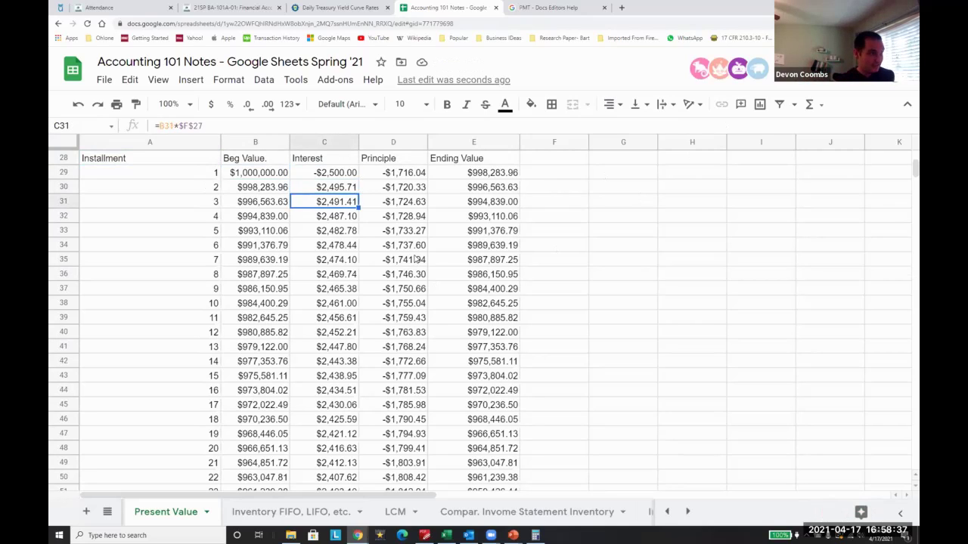
{"action": "key", "text": "Down"}
{"action": "key", "text": "Down"}
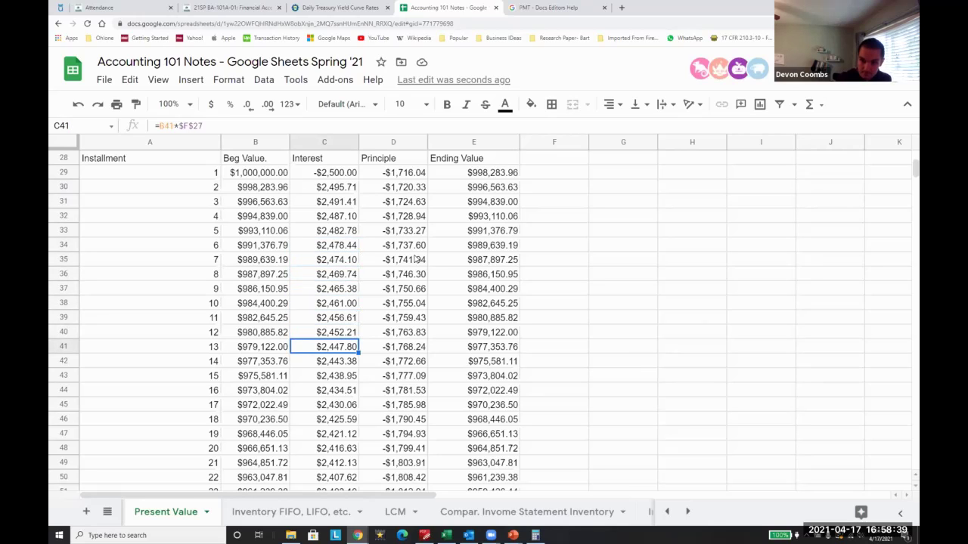
Step: Review how the principal amounts in column D change from the first installment down through row 55
{"action": "key", "text": "Right"}
{"action": "key", "text": "Up"}
{"action": "key", "text": "Up"}
{"action": "key", "text": "Up"}
{"action": "key", "text": "Up"}
{"action": "key", "text": "Up"}
{"action": "key", "text": "Up"}
{"action": "key", "text": "Up"}
{"action": "key", "text": "Up"}
{"action": "key", "text": "Up"}
{"action": "key", "text": "Up"}
{"action": "key", "text": "Down"}
{"action": "key", "text": "Down"}
{"action": "key", "text": "Down"}
{"action": "key", "text": "Down"}
{"action": "key", "text": "Down"}
{"action": "key", "text": "Down"}
{"action": "key", "text": "Down"}
{"action": "key", "text": "Down"}
{"action": "key", "text": "Down"}
{"action": "key", "text": "Down"}
{"action": "key", "text": "Down"}
{"action": "key", "text": "Down"}
{"action": "key", "text": "Down"}
{"action": "key", "text": "Down"}
{"action": "key", "text": "Down"}
{"action": "key", "text": "Down"}
{"action": "key", "text": "Down"}
{"action": "key", "text": "Down"}
{"action": "key", "text": "Down"}
{"action": "key", "text": "Down"}
{"action": "scroll", "coordinate": [379, 448], "scroll_direction": "up", "scroll_amount": 4}
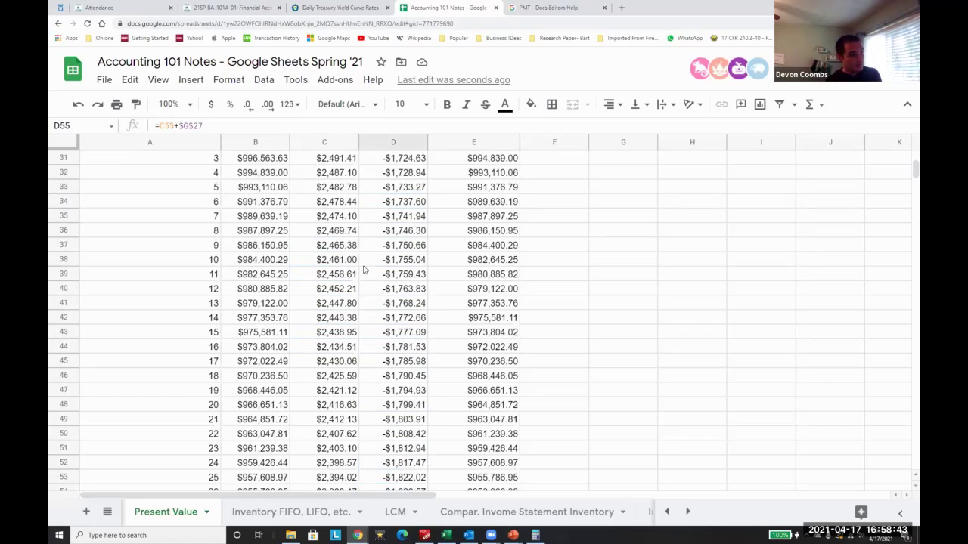
Step: Compare the early interest amounts in C29:C37 with the interest and principal splits through about installment 170
{"action": "left_click_drag", "start_coordinate": [338, 256], "coordinate": [338, 364]}
{"action": "scroll", "coordinate": [338, 368], "scroll_direction": "down", "scroll_amount": 5}
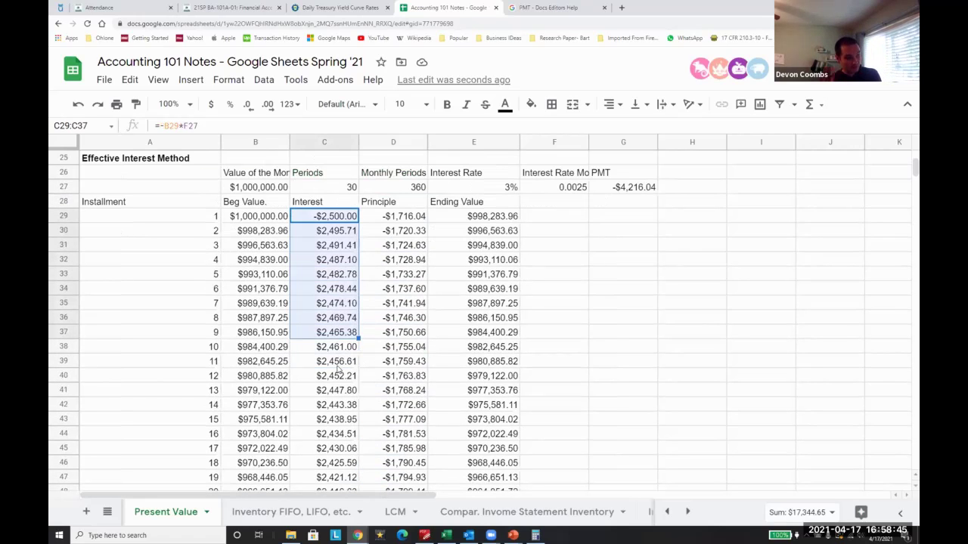
{"action": "scroll", "coordinate": [338, 368], "scroll_direction": "down", "scroll_amount": 5}
{"action": "scroll", "coordinate": [371, 398], "scroll_direction": "down", "scroll_amount": 17}
{"action": "scroll", "coordinate": [369, 401], "scroll_direction": "down", "scroll_amount": 20}
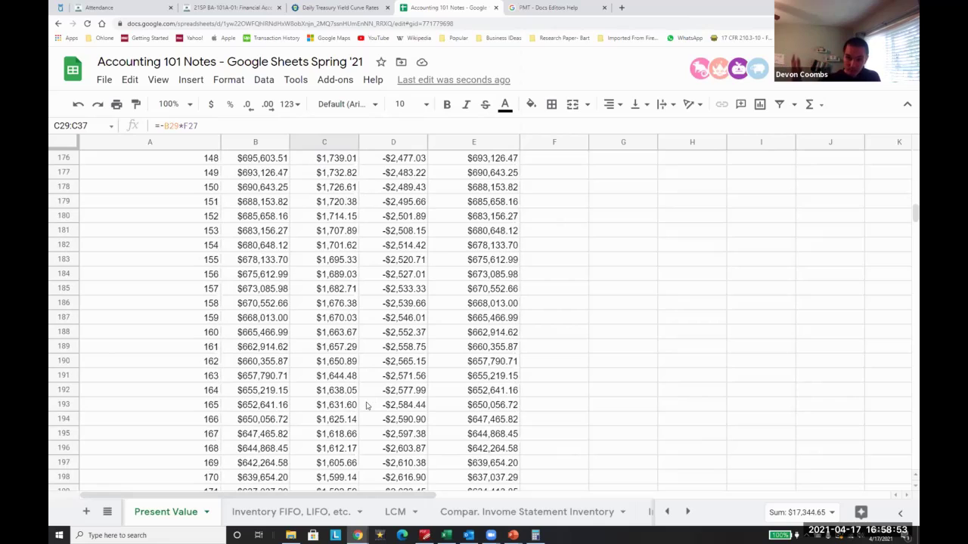
Step: Select the interest amounts C30:C388 to check their sum
{"action": "key", "text": "Up"}
{"action": "key", "text": "Left"}
{"action": "key", "text": "Down"}
{"action": "key", "text": "Right"}
{"action": "key", "text": "Left"}
{"action": "key", "text": "Down"}
{"action": "key", "text": "Up"}
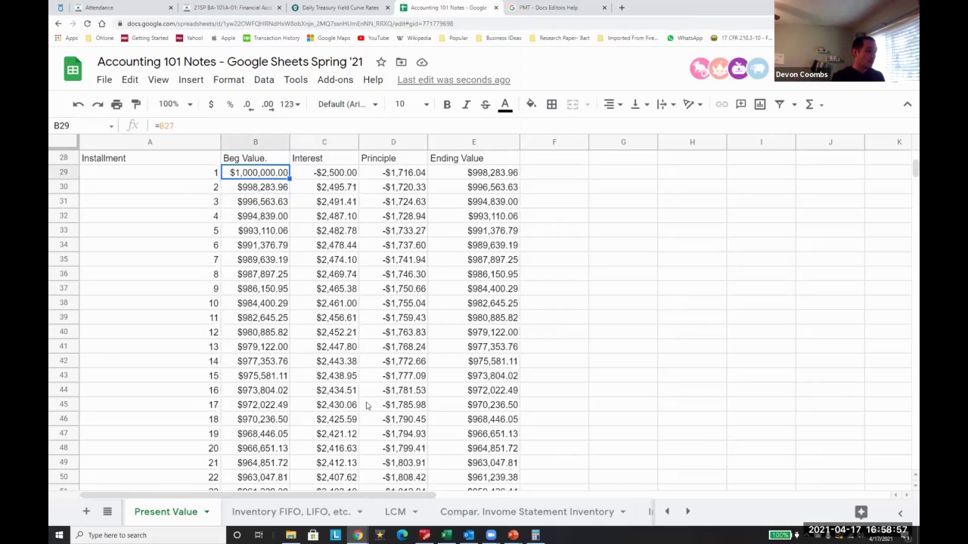
{"action": "key", "text": "Right"}
{"action": "key", "text": "Down"}
{"action": "key", "text": "ctrl+shift+Down"}
{"action": "scroll", "coordinate": [766, 404], "scroll_direction": "down", "scroll_amount": 4}
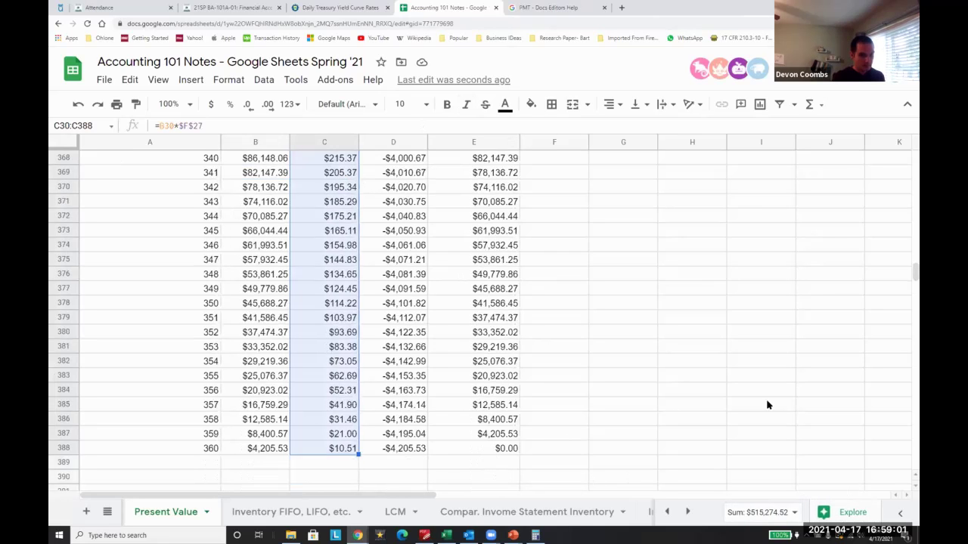
{"action": "scroll", "coordinate": [687, 404], "scroll_direction": "up", "scroll_amount": 2}
Step: Total the beginning values B29:B388 with a SUM formula in B390, below the schedule
{"action": "key", "text": "ctrl+Up"}
{"action": "key", "text": "Left"}
{"action": "key", "text": "Up"}
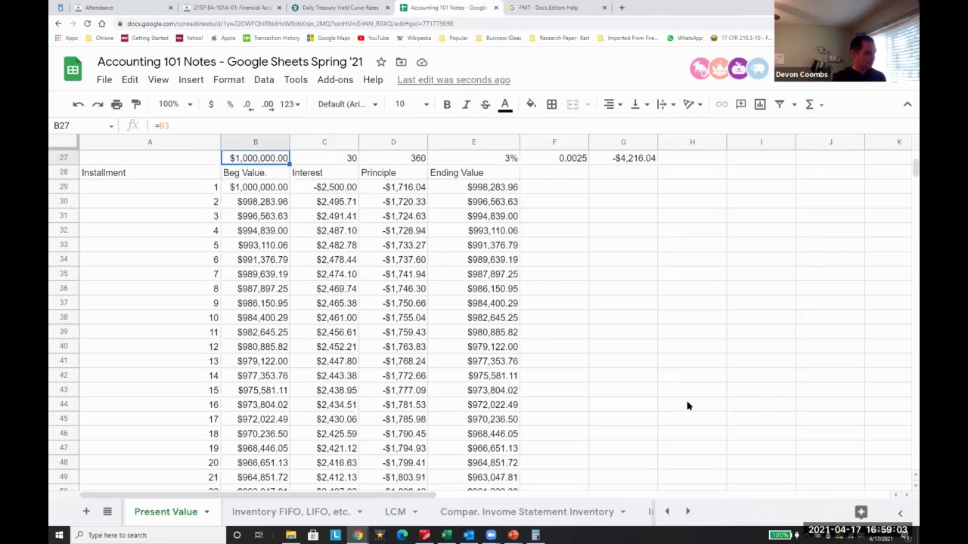
{"action": "key", "text": "Down"}
{"action": "key", "text": "Down"}
{"action": "key", "text": "Down"}
{"action": "key", "text": "Down"}
{"action": "key", "text": "Down"}
{"action": "key", "text": "Down"}
{"action": "key", "text": "Left"}
{"action": "key", "text": "ctrl+Down"}
{"action": "key", "text": "Down"}
{"action": "key", "text": "Down"}
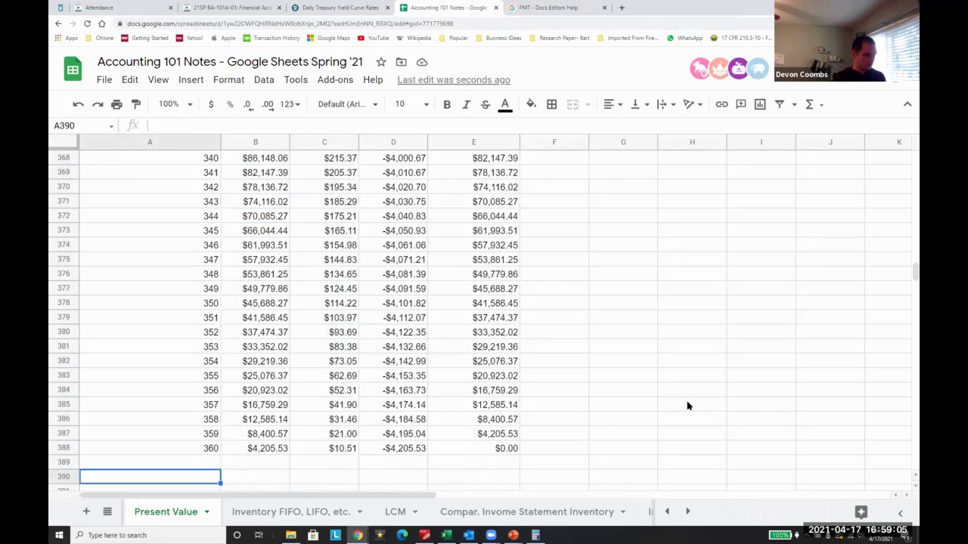
{"action": "key", "text": "Right"}
{"action": "type", "text": "=sun"}
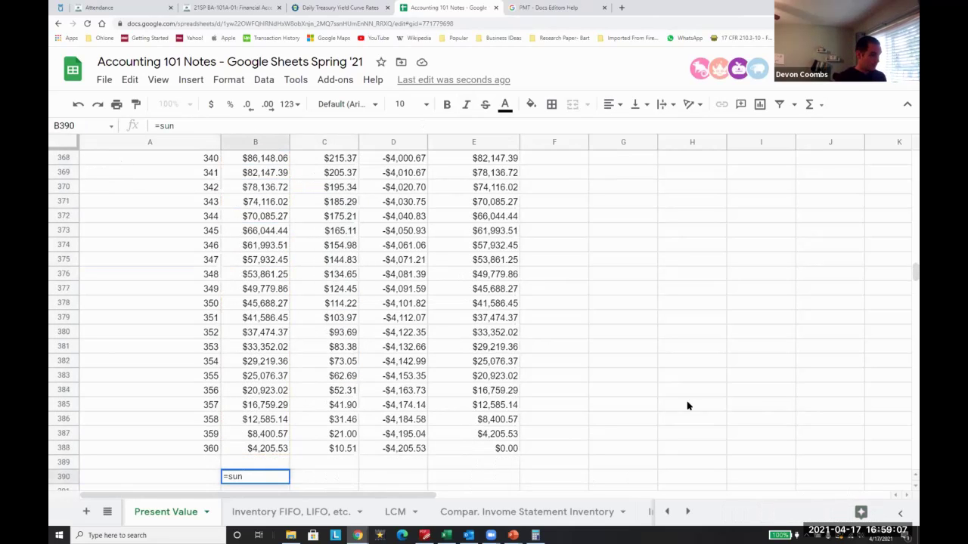
{"action": "key", "text": "BackSpace"}
{"action": "type", "text": "m("}
{"action": "key", "text": "Up"}
{"action": "key", "text": "Up"}
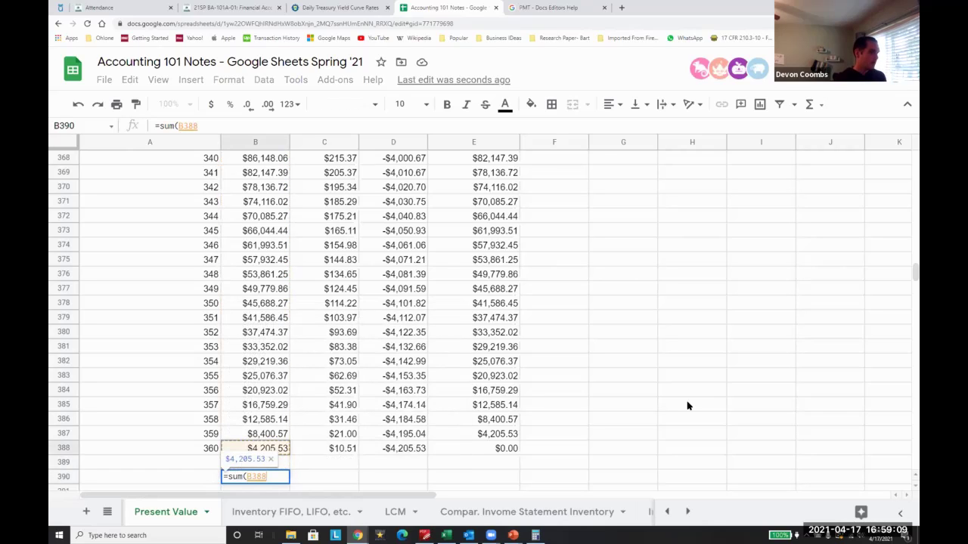
{"action": "key", "text": "ctrl+shift+Up"}
{"action": "key", "text": "Return"}
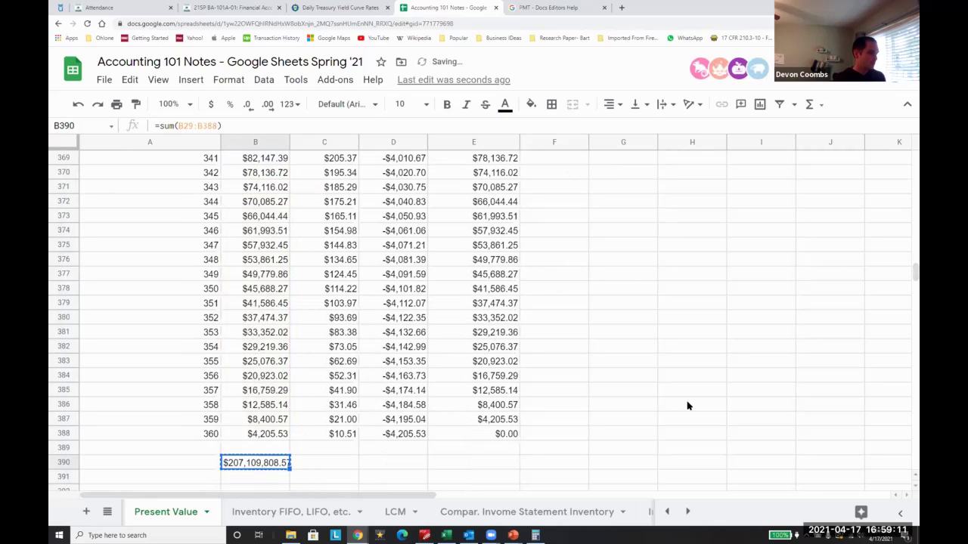
Step: Copy the SUM formula from B390 into C390 to total the interest column
{"action": "key", "text": "ctrl+c"}
{"action": "key", "text": "Right"}
{"action": "key", "text": "ctrl+v"}
{"action": "key", "text": "Down"}
{"action": "key", "text": "Up"}
Step: Replace the formula in B390 with =B29 and select B390:C390 to check the combined sum
{"action": "key", "text": "Left"}
{"action": "type", "text": "="}
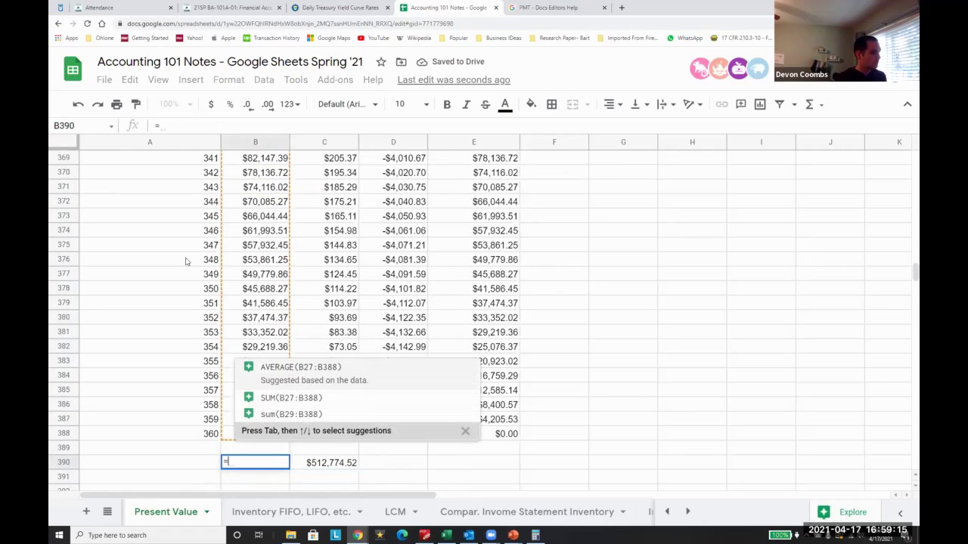
{"action": "scroll", "coordinate": [294, 288], "scroll_direction": "up", "scroll_amount": 20}
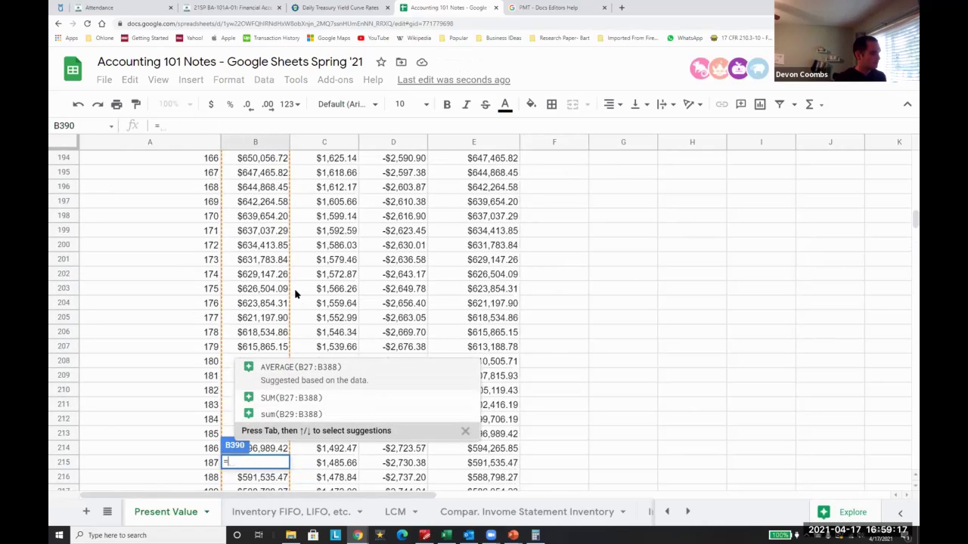
{"action": "key", "text": "ctrl+Up"}
{"action": "key", "text": "Down"}
{"action": "key", "text": "Down"}
{"action": "key", "text": "Return"}
{"action": "key", "text": "Up"}
{"action": "key", "text": "shift+Right"}
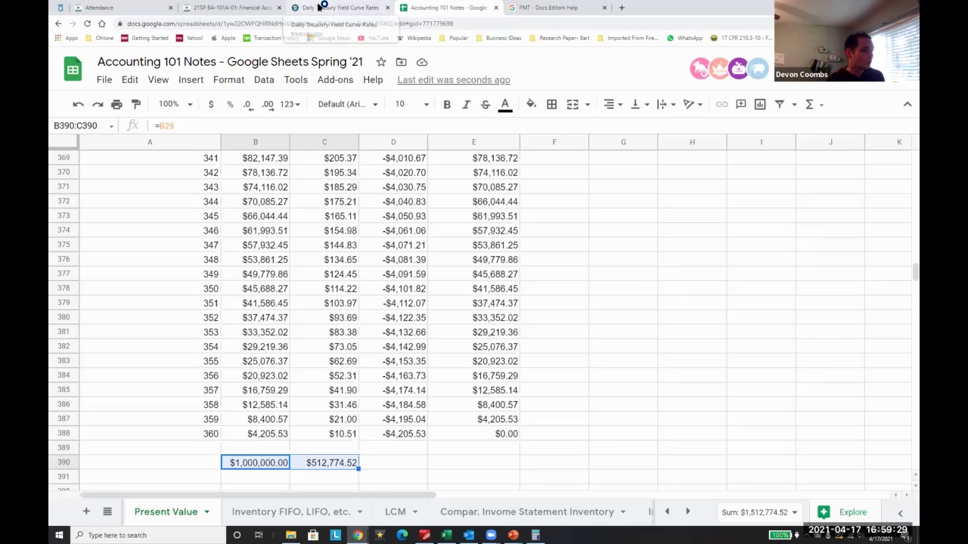
Step: Switch to PowerPoint to consult the Exhibit 10.12 installment note table, and return to the mortgage inputs in row 27 of the spreadsheet
{"action": "key", "text": "alt+Tab"}
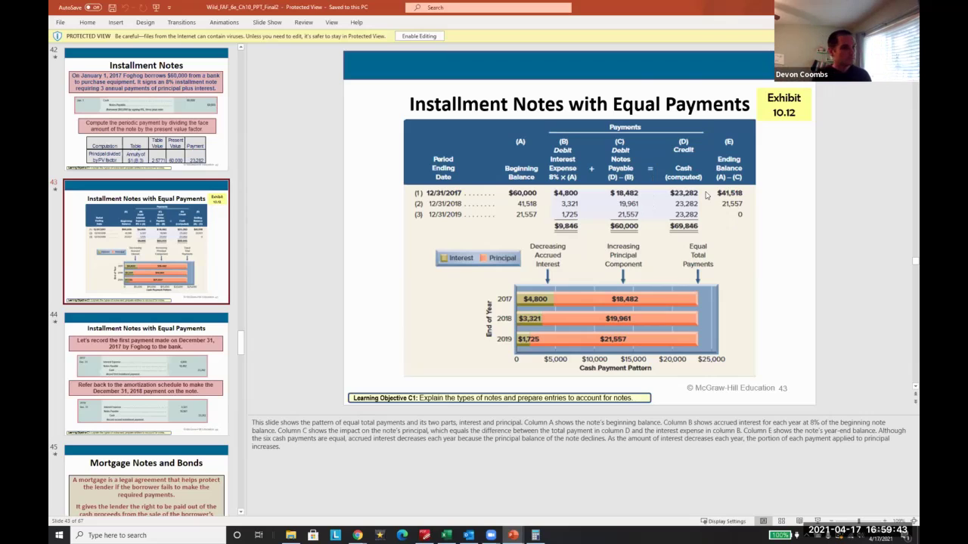
{"action": "key", "text": "alt+Tab"}
{"action": "key", "text": "Up"}
{"action": "key", "text": "Up"}
{"action": "key", "text": "ctrl+Up"}
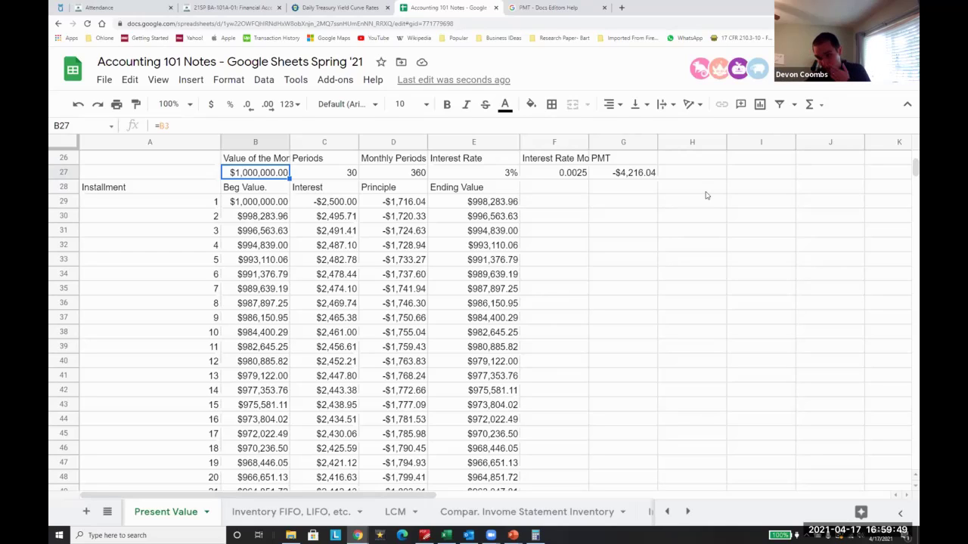
Step: Examine installment 1's beginning value, interest, principal and ending value formulas in row 29, and the interest formula in C30
{"action": "key", "text": "Down"}
{"action": "key", "text": "Down"}
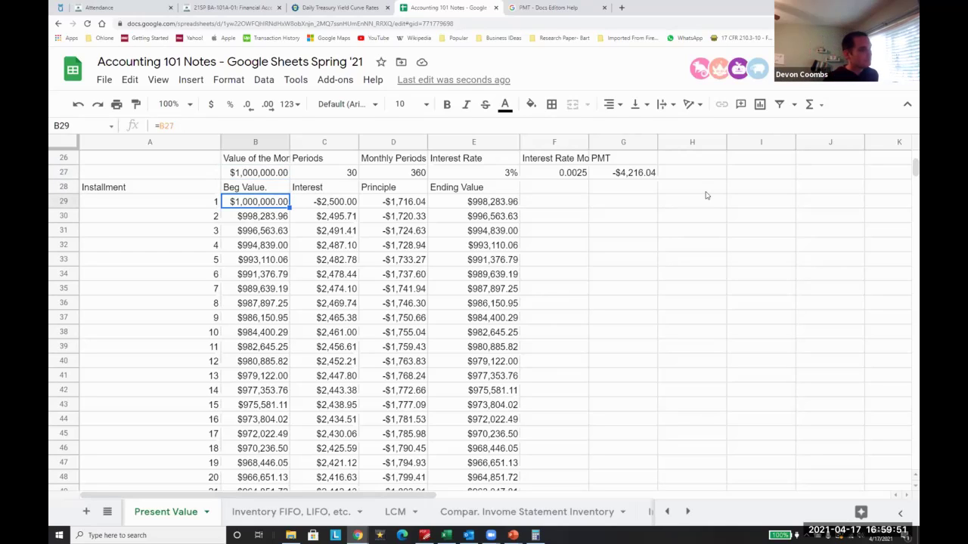
{"action": "key", "text": "Right"}
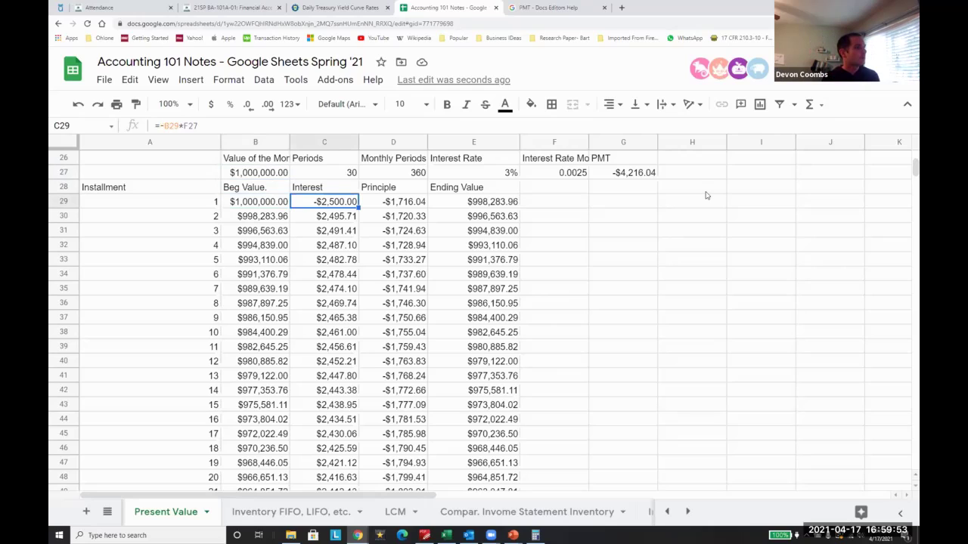
{"action": "key", "text": "Left"}
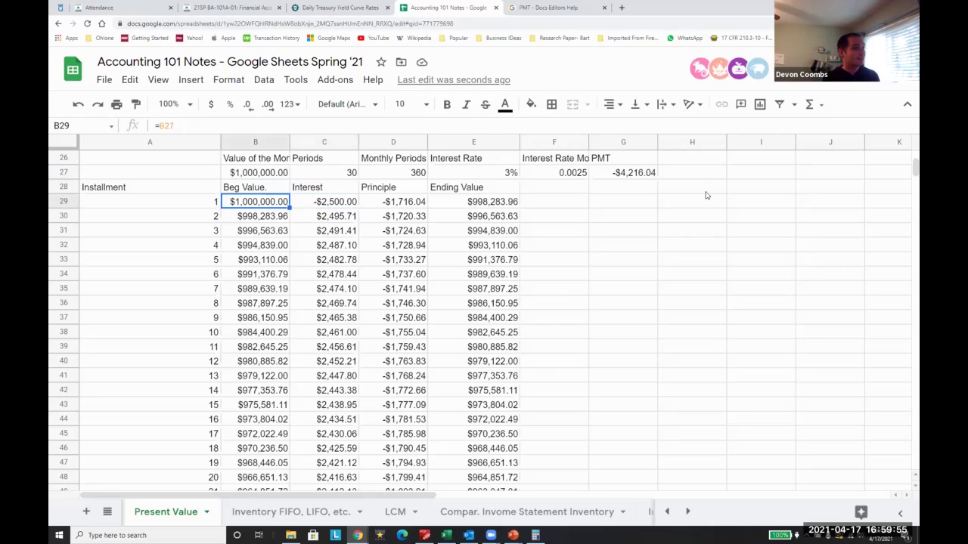
{"action": "key", "text": "Right"}
{"action": "key", "text": "Right"}
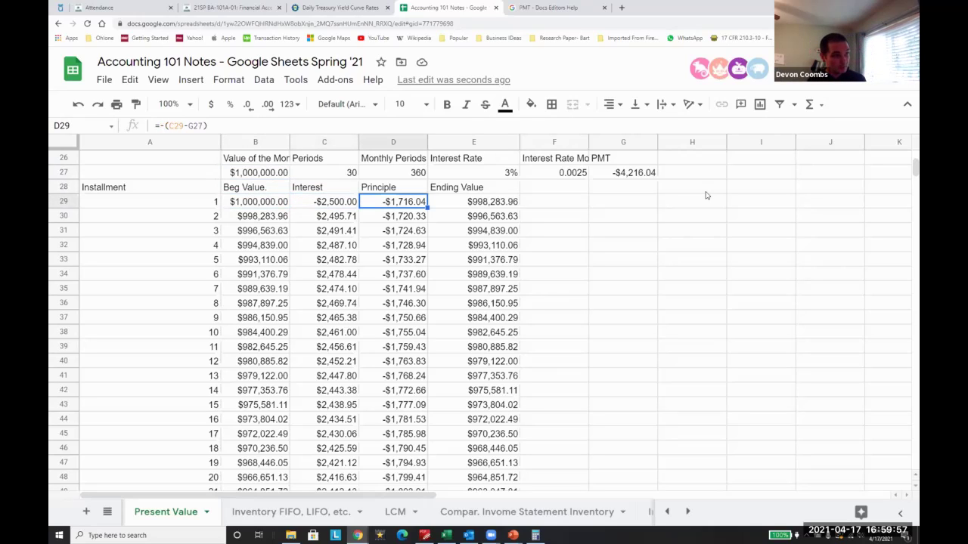
{"action": "key", "text": "Right"}
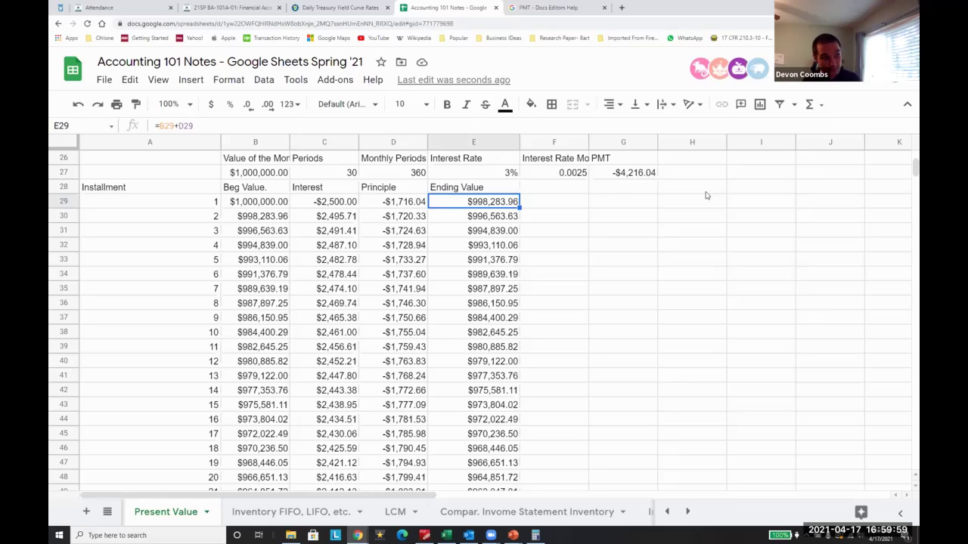
{"action": "key", "text": "Down"}
{"action": "key", "text": "Left"}
{"action": "key", "text": "Left"}
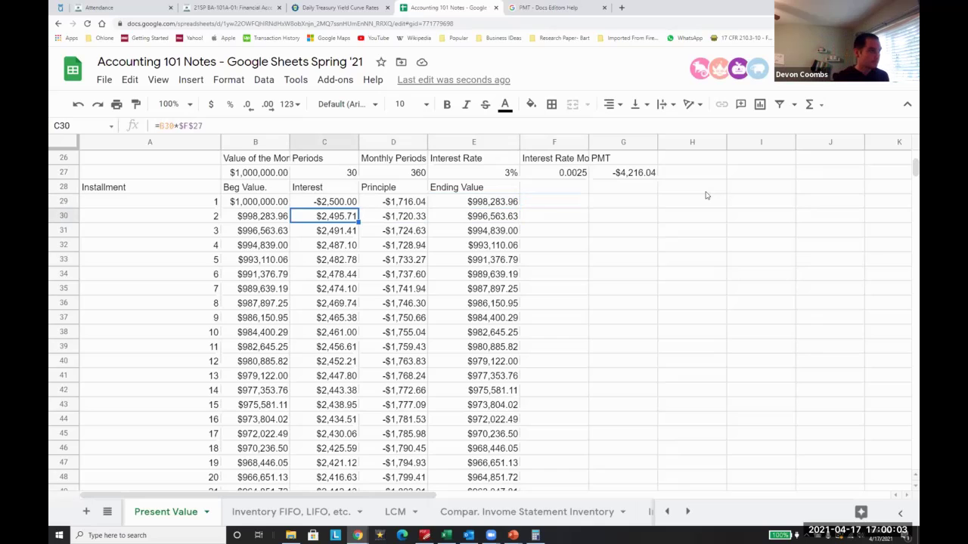
Step: Switch to PowerPoint to view the installment payment journal entries on slide 44, and return to the spreadsheet
{"action": "key", "text": "alt+Tab"}
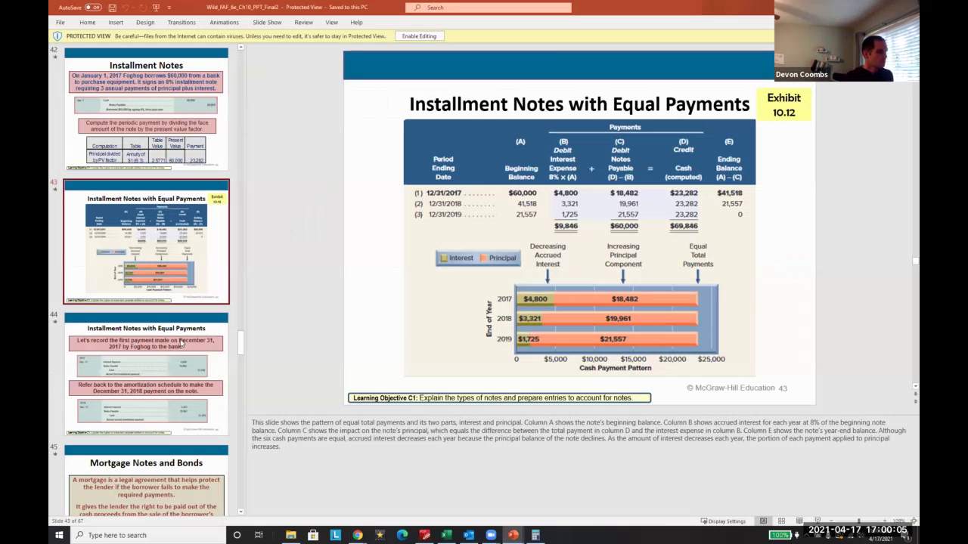
{"action": "key", "text": "Down"}
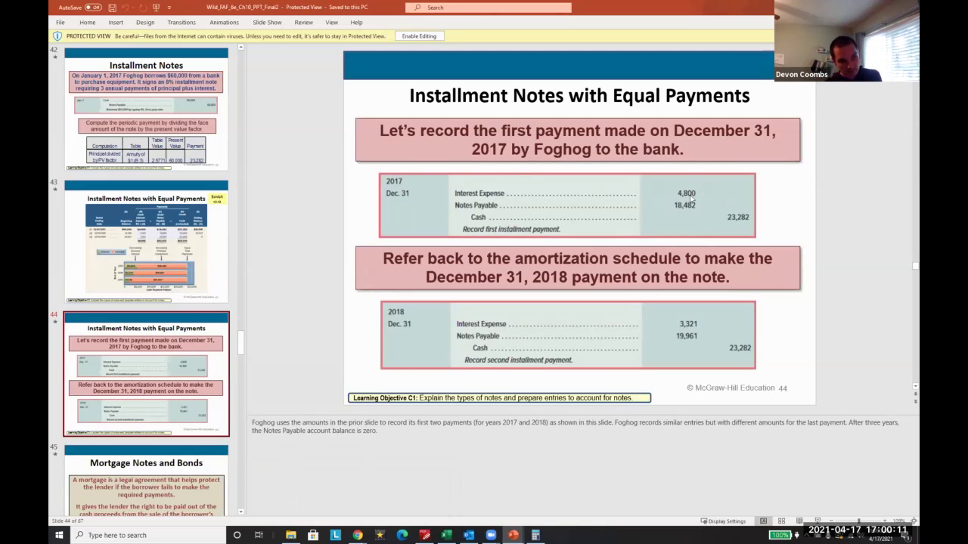
{"action": "key", "text": "alt+Tab"}
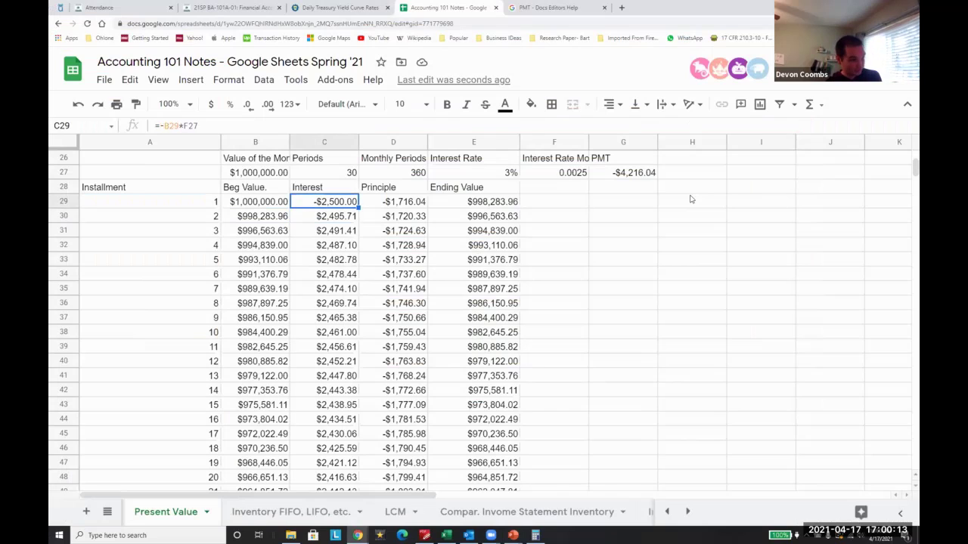
Step: Append (DR) to the Interest and Principle headers in C28 and D28
{"action": "key", "text": "Up"}
{"action": "key", "text": "Return"}
{"action": "type", "text": "(DR"}
{"action": "key", "text": "Return"}
{"action": "key", "text": "Right"}
{"action": "key", "text": "Up"}
{"action": "key", "text": "Up"}
{"action": "key", "text": "Down"}
{"action": "key", "text": "Return"}
{"action": "type", "text": "(DR)"}
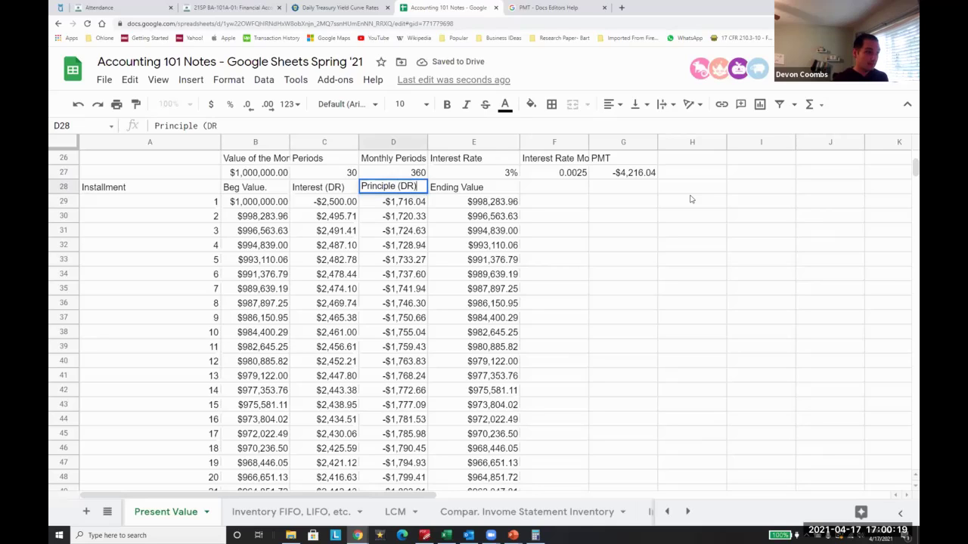
{"action": "key", "text": "Return"}
Step: Add a PMT column header in F28 by referencing the label in G26
{"action": "key", "text": "Up"}
{"action": "key", "text": "Right"}
{"action": "key", "text": "Right"}
{"action": "key", "text": "Right"}
{"action": "key", "text": "Left"}
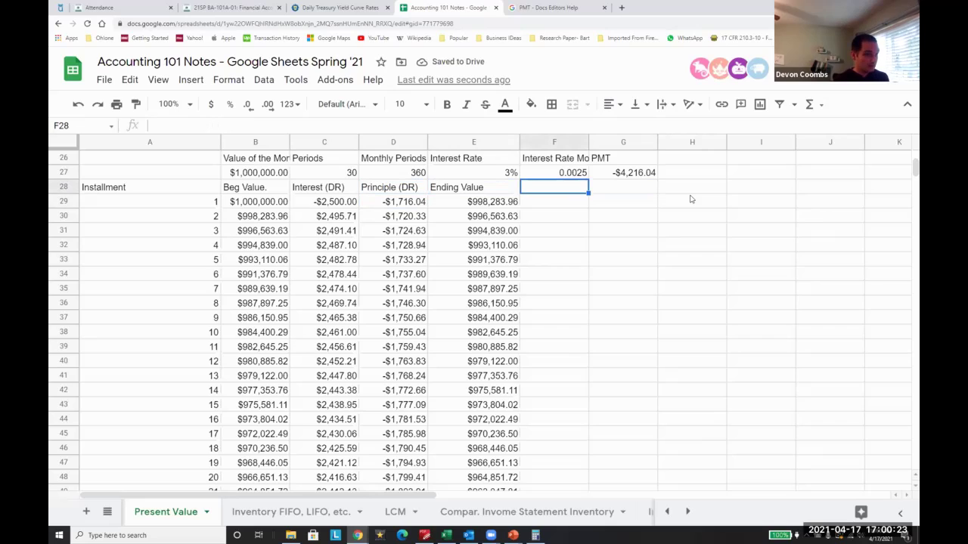
{"action": "type", "text": "="}
{"action": "key", "text": "Up"}
{"action": "key", "text": "Up"}
{"action": "key", "text": "Right"}
{"action": "key", "text": "Return"}
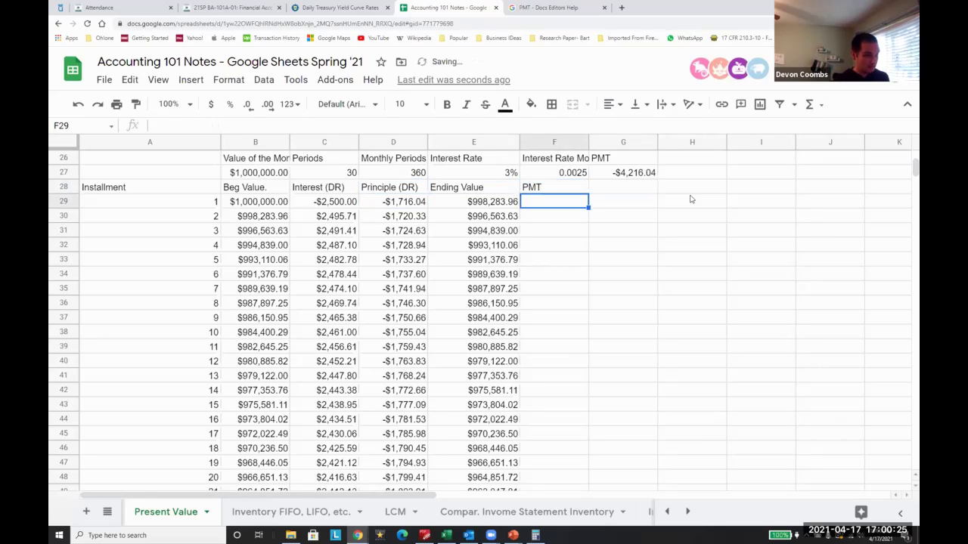
Step: Enter the payment for installment 1 in F29 as the absolute reference =$G$27
{"action": "type", "text": "="}
{"action": "key", "text": "Up"}
{"action": "key", "text": "Up"}
{"action": "key", "text": "Right"}
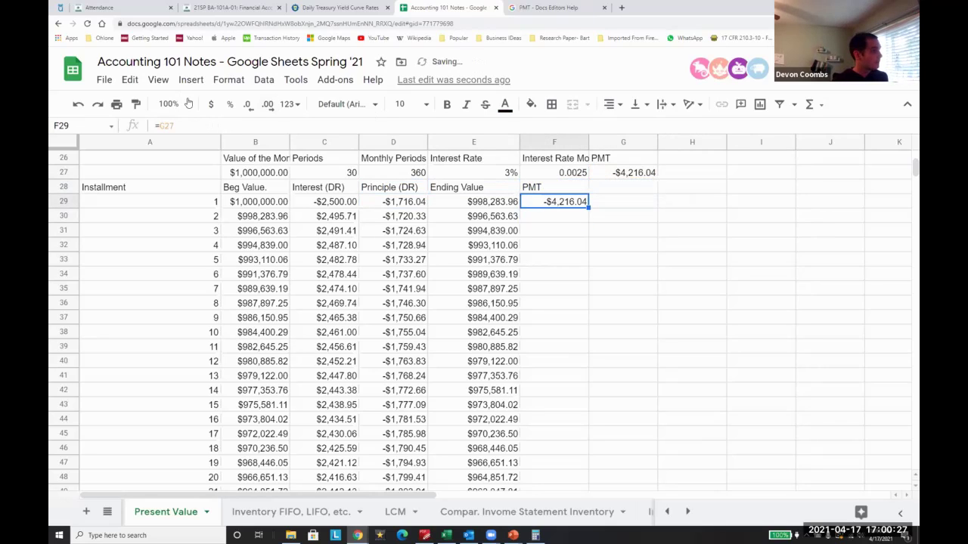
{"action": "left_click", "coordinate": [168, 125]}
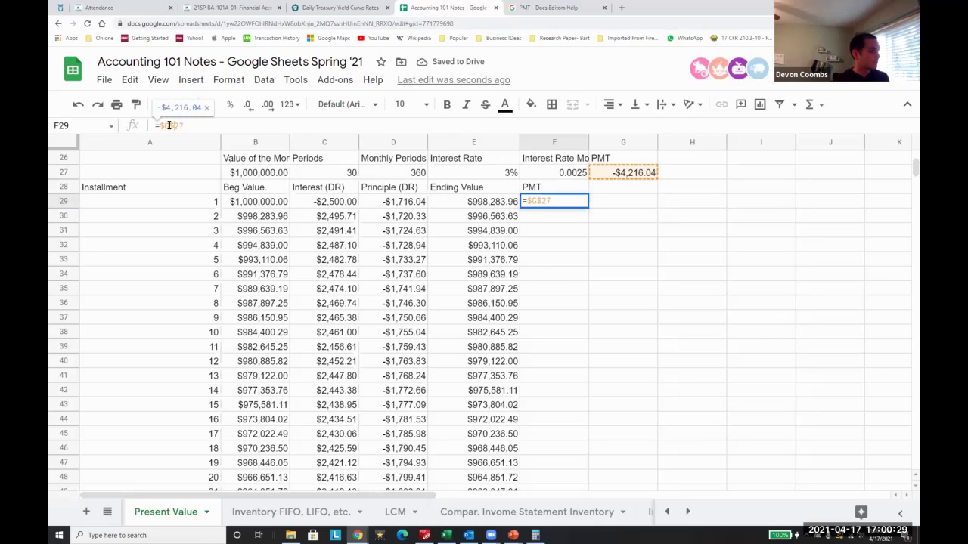
{"action": "key", "text": "Return"}
Step: Change the payment column header in F28 to PMT (CR)
{"action": "key", "text": "Up"}
{"action": "key", "text": "Up"}
{"action": "type", "text": "(CR)"}
{"action": "key", "text": "Return"}
Step: Copy the payment formula from F29 down column F through the last installment in row 388
{"action": "key", "text": "ctrl+c"}
{"action": "key", "text": "Down"}
{"action": "key", "text": "ctrl+v"}
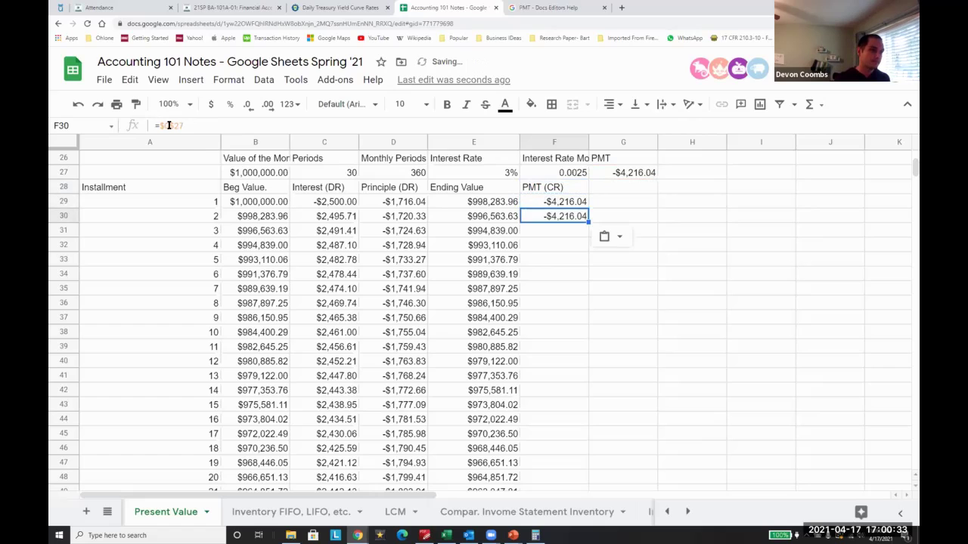
{"action": "key", "text": "Left"}
{"action": "key", "text": "ctrl+Down"}
{"action": "key", "text": "Right"}
{"action": "key", "text": "ctrl+shift+Up"}
{"action": "key", "text": "shift+Down"}
{"action": "key", "text": "ctrl+v"}
{"action": "key", "text": "ctrl+Up"}
{"action": "key", "text": "Down"}
{"action": "key", "text": "Down"}
{"action": "key", "text": "Down"}
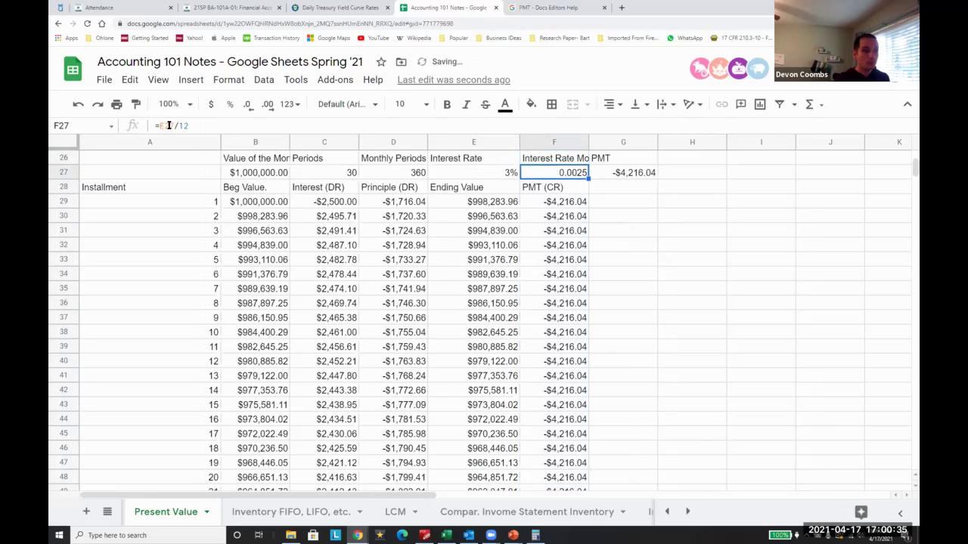
{"action": "key", "text": "F2"}
{"action": "key", "text": "Escape"}
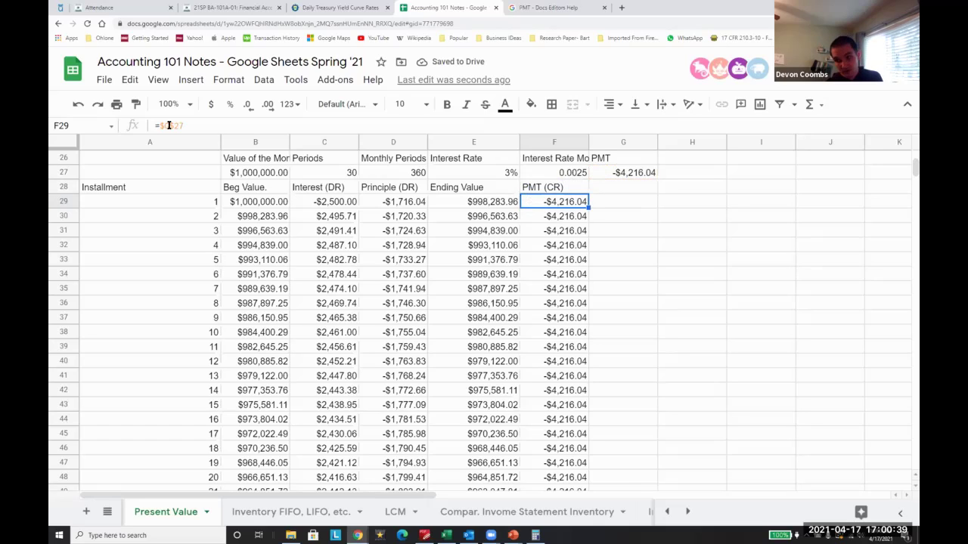
Step: Review the debit headers in C28 and D28 and the interest amounts of the first four installments
{"action": "key", "text": "Up"}
{"action": "key", "text": "Left"}
{"action": "key", "text": "Left"}
{"action": "key", "text": "Left"}
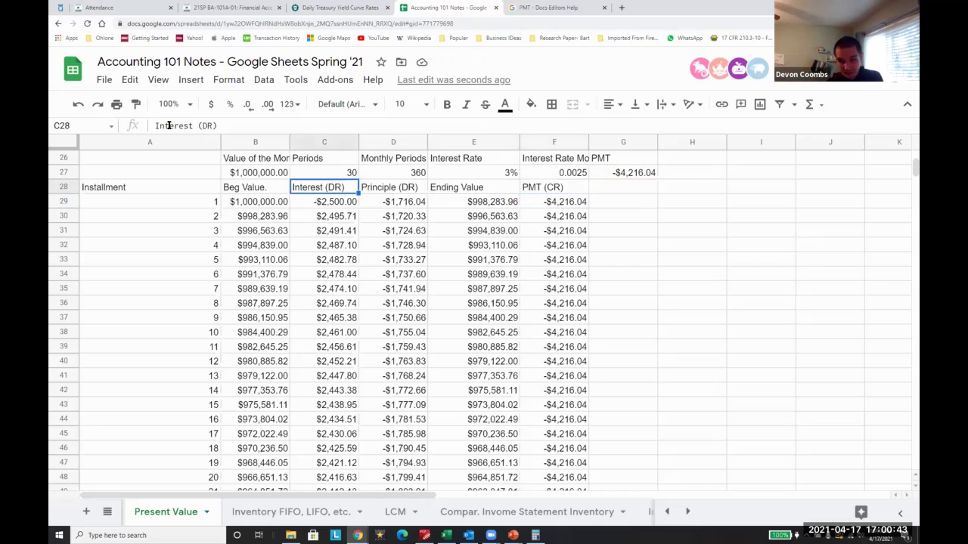
{"action": "key", "text": "Right"}
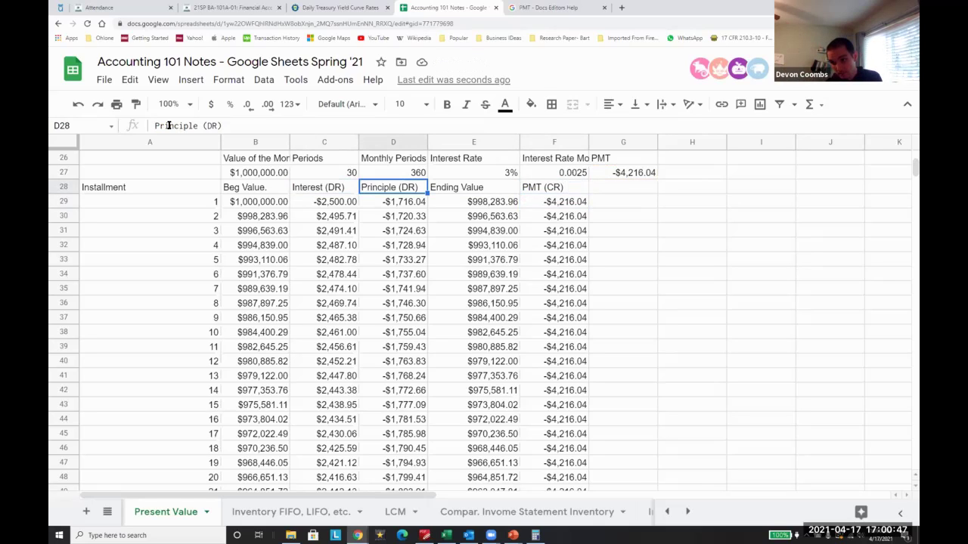
{"action": "key", "text": "Down"}
{"action": "key", "text": "Left"}
{"action": "key", "text": "Down"}
{"action": "key", "text": "Down"}
{"action": "key", "text": "Down"}
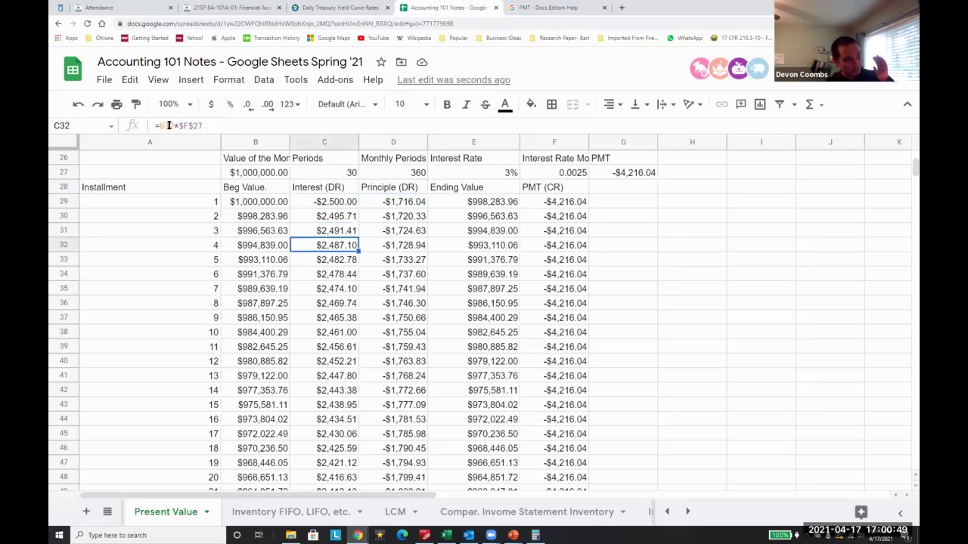
Step: Review the interest and principal amounts of installments 5 through 9 in columns C and D
{"action": "key", "text": "Down"}
{"action": "key", "text": "Right"}
{"action": "key", "text": "Down"}
{"action": "key", "text": "Down"}
{"action": "key", "text": "Left"}
{"action": "key", "text": "Down"}
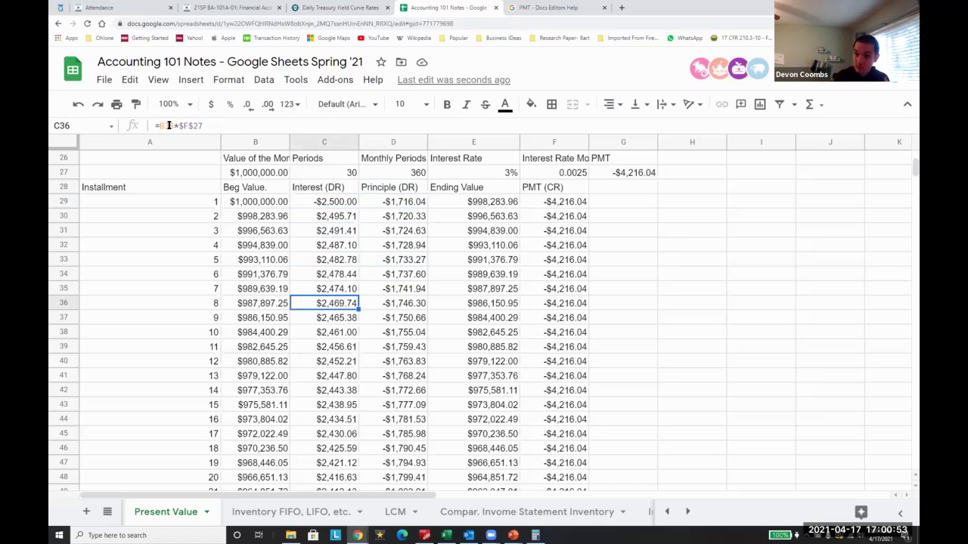
{"action": "key", "text": "Down"}
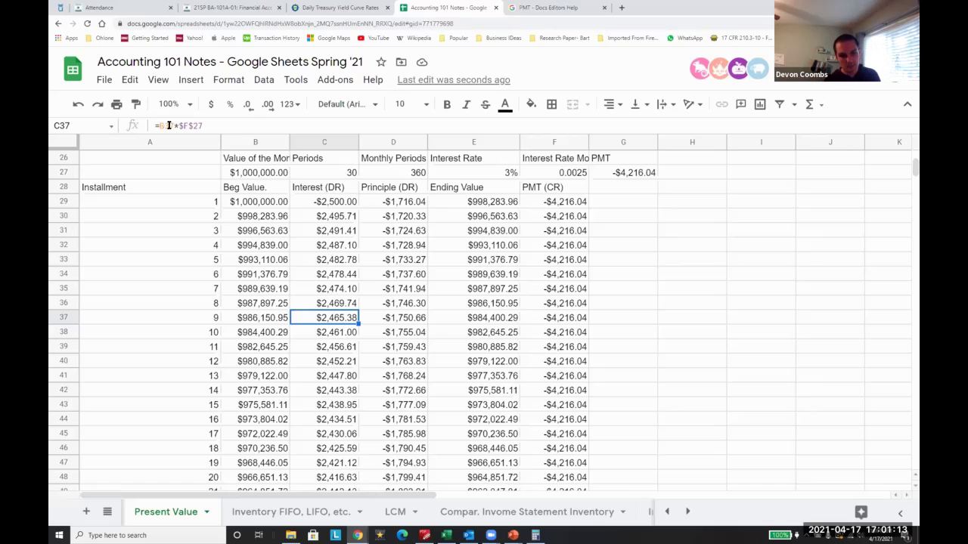
Step: Switch to the PowerPoint presentation and examine the installment note payment entries on slide 44, Installment Notes with Equal Payments
{"action": "key", "text": "alt+Tab"}
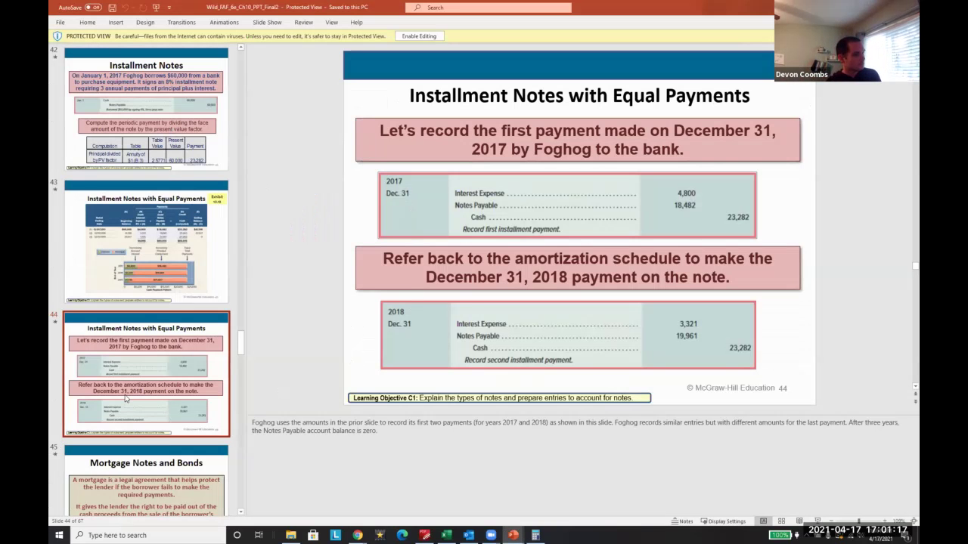
{"action": "scroll", "coordinate": [126, 398], "scroll_direction": "down", "scroll_amount": 2}
{"action": "scroll", "coordinate": [127, 399], "scroll_direction": "down", "scroll_amount": 1}
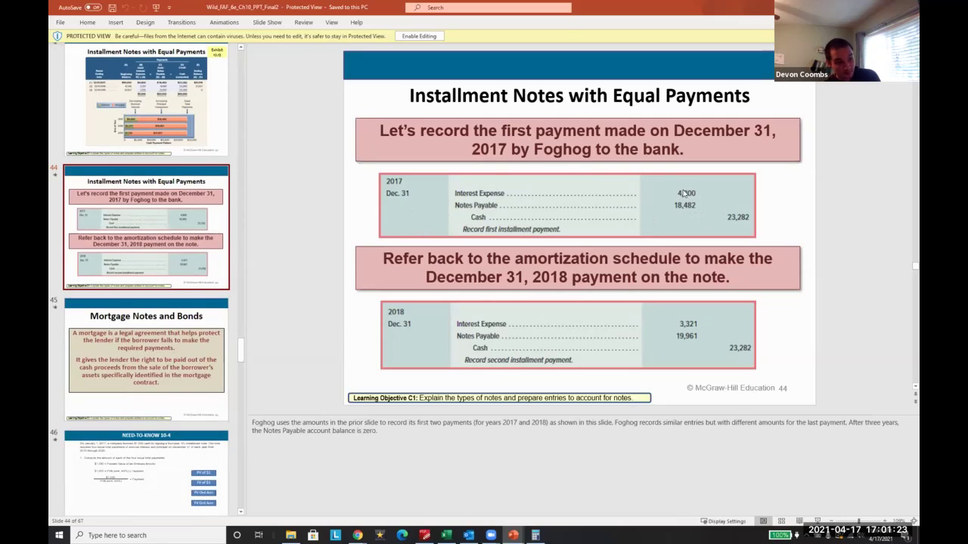
Step: Switch back to the Google Sheets schedule and examine installment 1's interest, principal and payment in C29, D29 and F29
{"action": "key", "text": "alt+Tab"}
{"action": "key", "text": "ctrl+Up"}
{"action": "key", "text": "Down"}
{"action": "key", "text": "Down"}
{"action": "key", "text": "Down"}
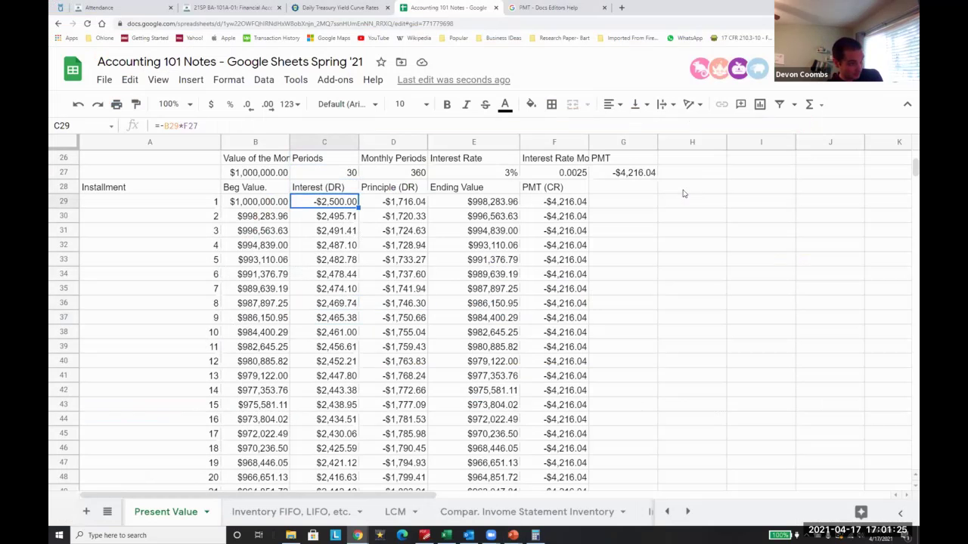
{"action": "key", "text": "Right"}
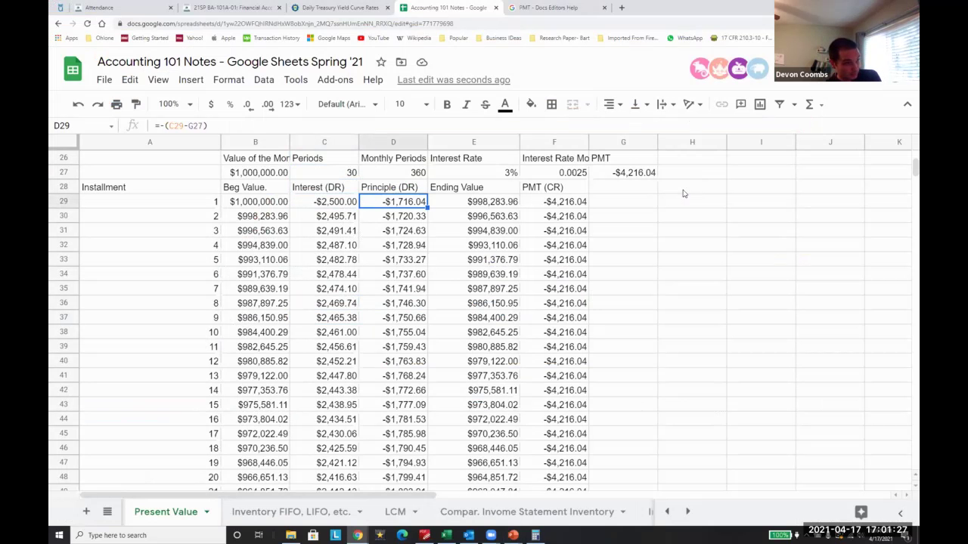
{"action": "key", "text": "Left"}
{"action": "key", "text": "Right"}
{"action": "key", "text": "Right"}
{"action": "key", "text": "Right"}
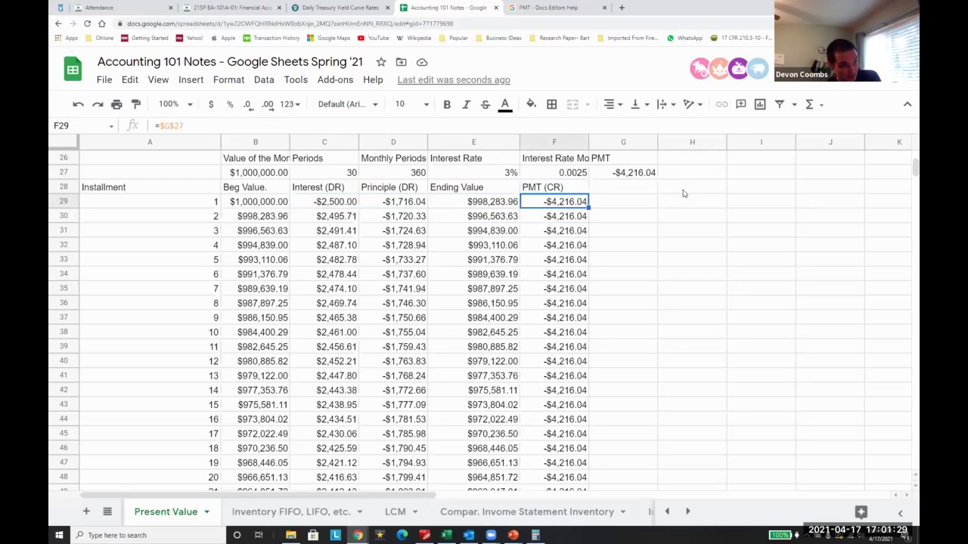
Step: Compare the journal entries on the PowerPoint slide with the installment 1 amounts in B29:F29 of the Google Sheets schedule
{"action": "key", "text": "alt+Tab"}
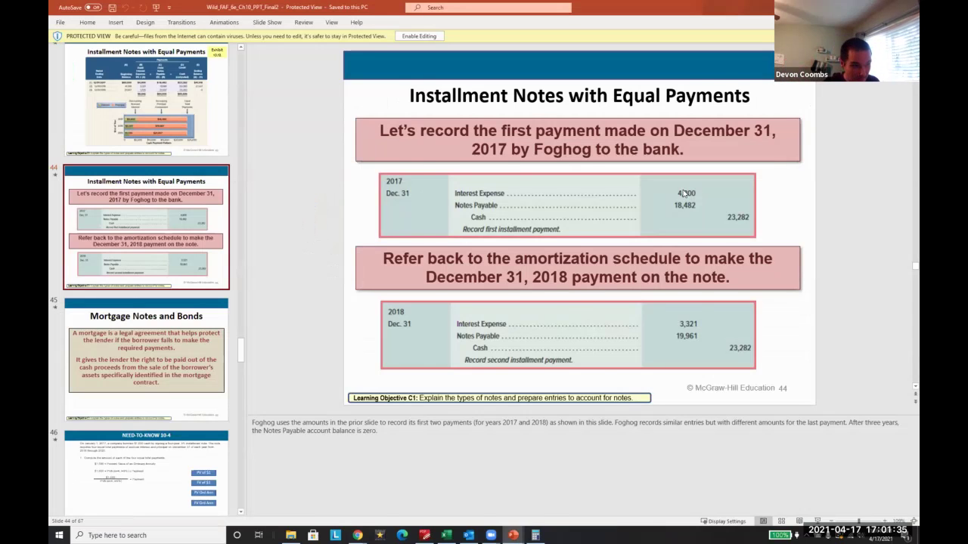
{"action": "key", "text": "alt+Tab"}
{"action": "key", "text": "Home"}
{"action": "key", "text": "Up"}
{"action": "key", "text": "Right"}
{"action": "key", "text": "shift+Right"}
{"action": "key", "text": "shift+Right"}
{"action": "key", "text": "shift+Right"}
{"action": "key", "text": "shift+Right"}
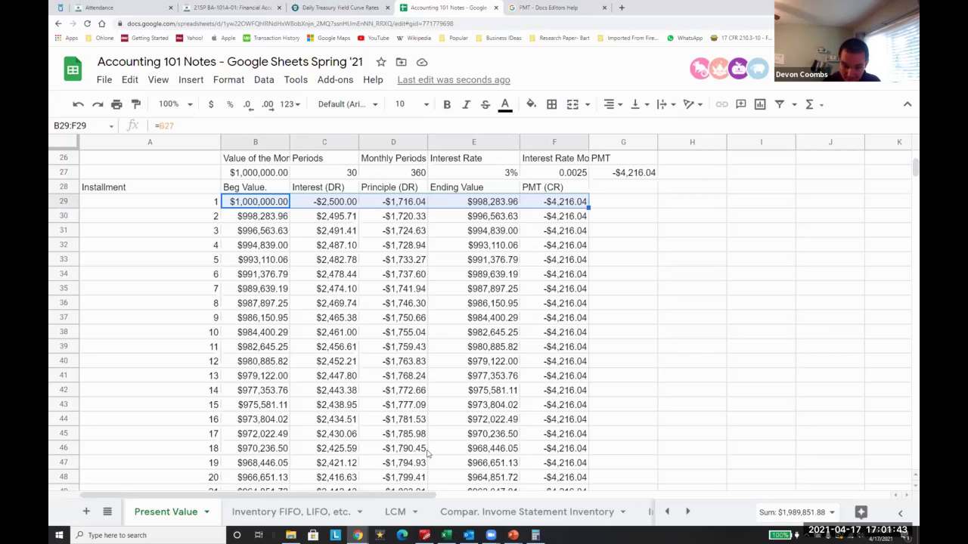
{"action": "key", "text": "alt+Tab"}
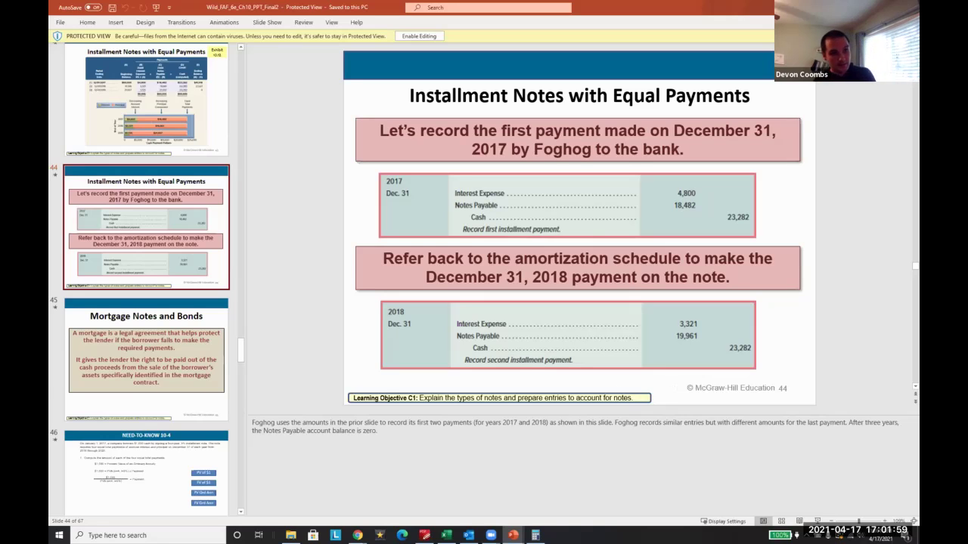
{"action": "key", "text": "alt+Tab"}
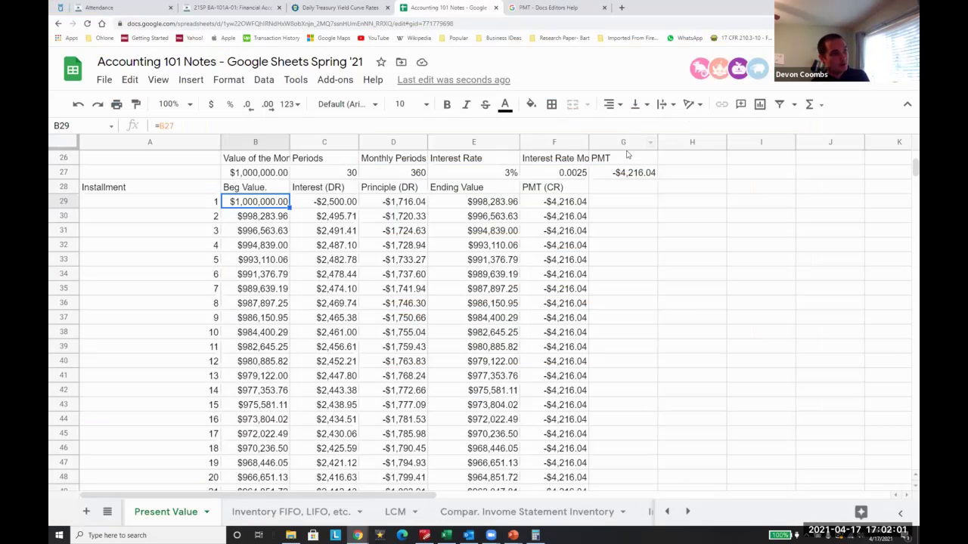